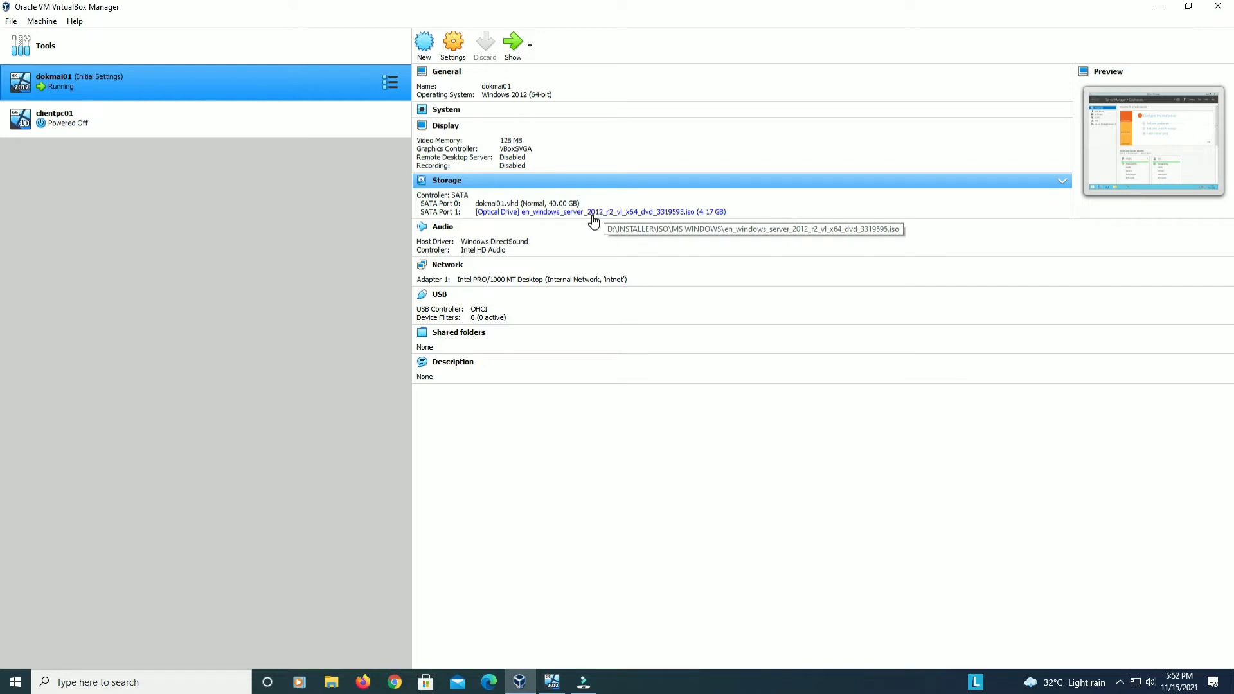
Step: Switch to the dokmai01 virtual machine and start a role-based installation with dokmai01 as the destination server
click(545, 686)
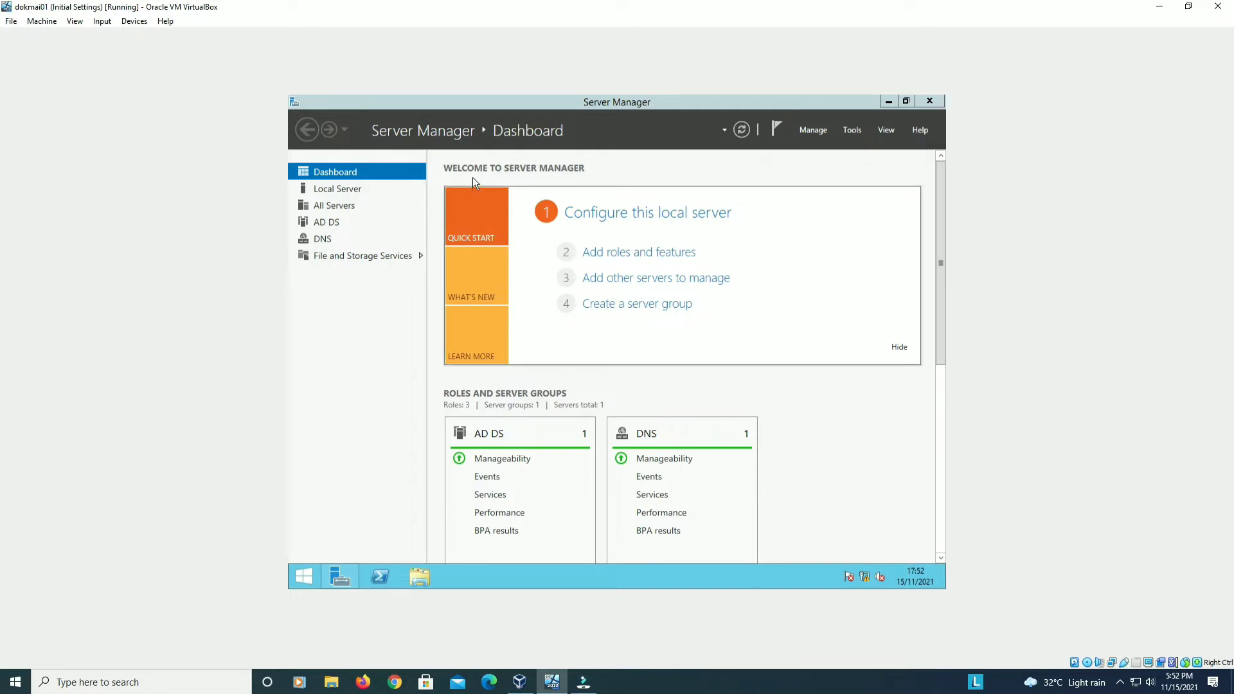
click(656, 260)
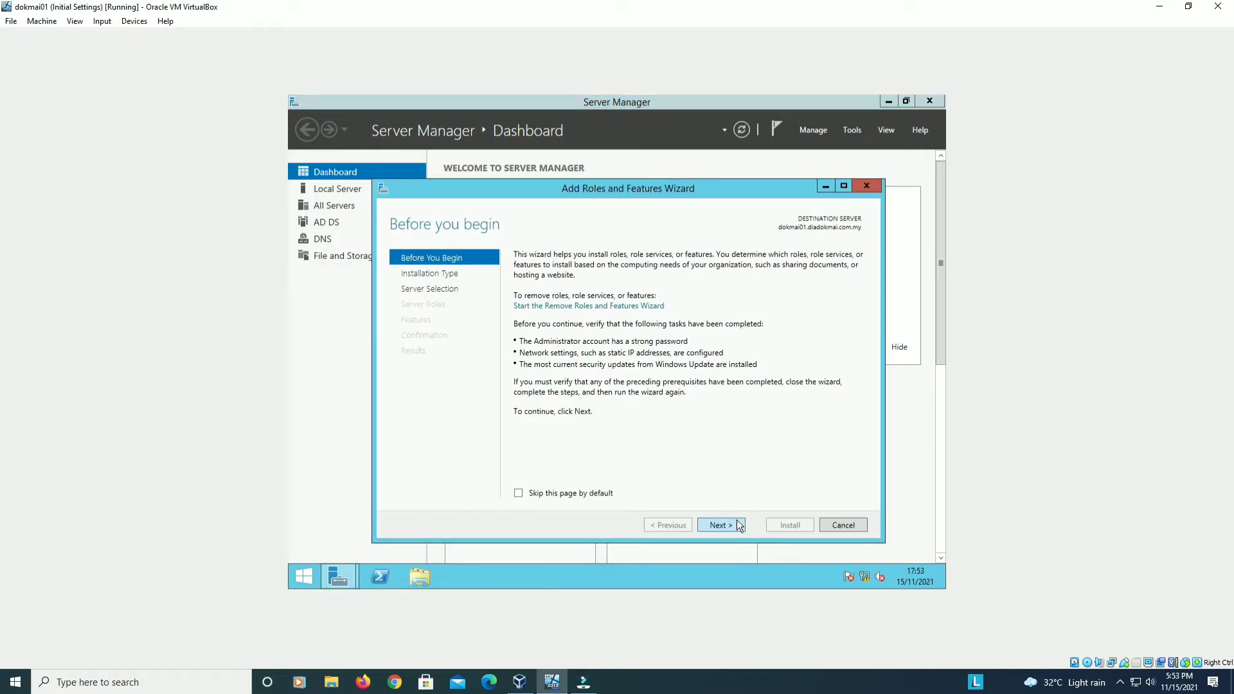
click(739, 526)
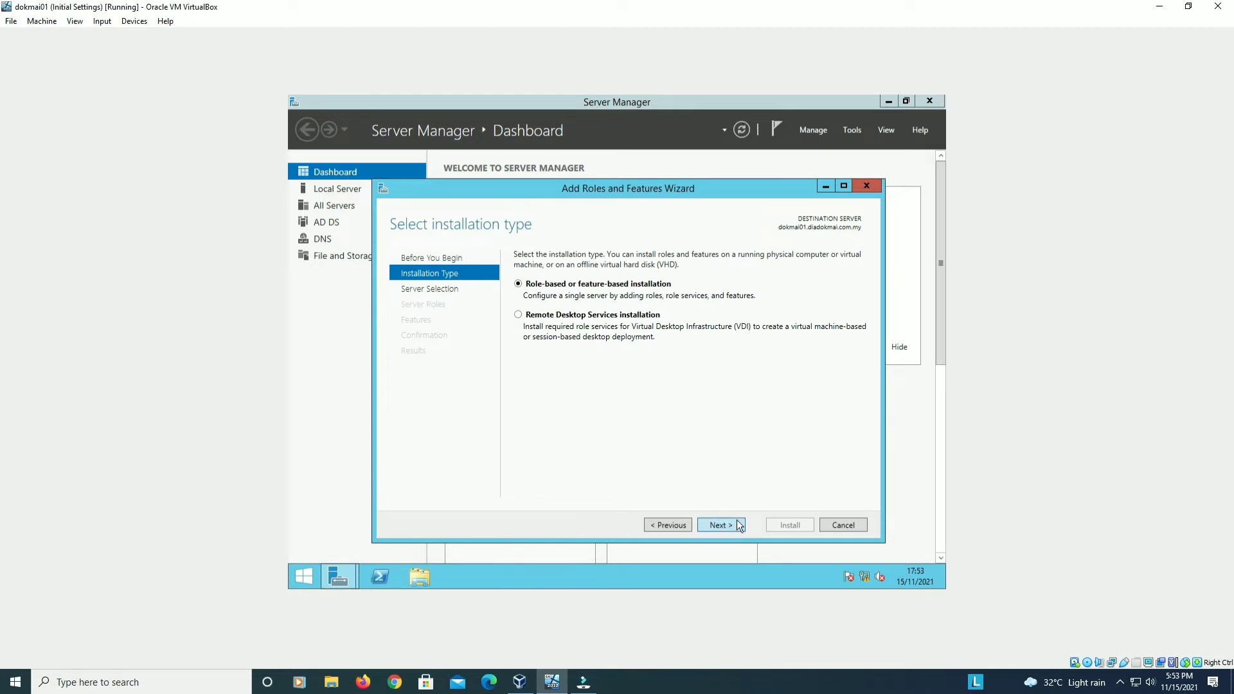
click(739, 526)
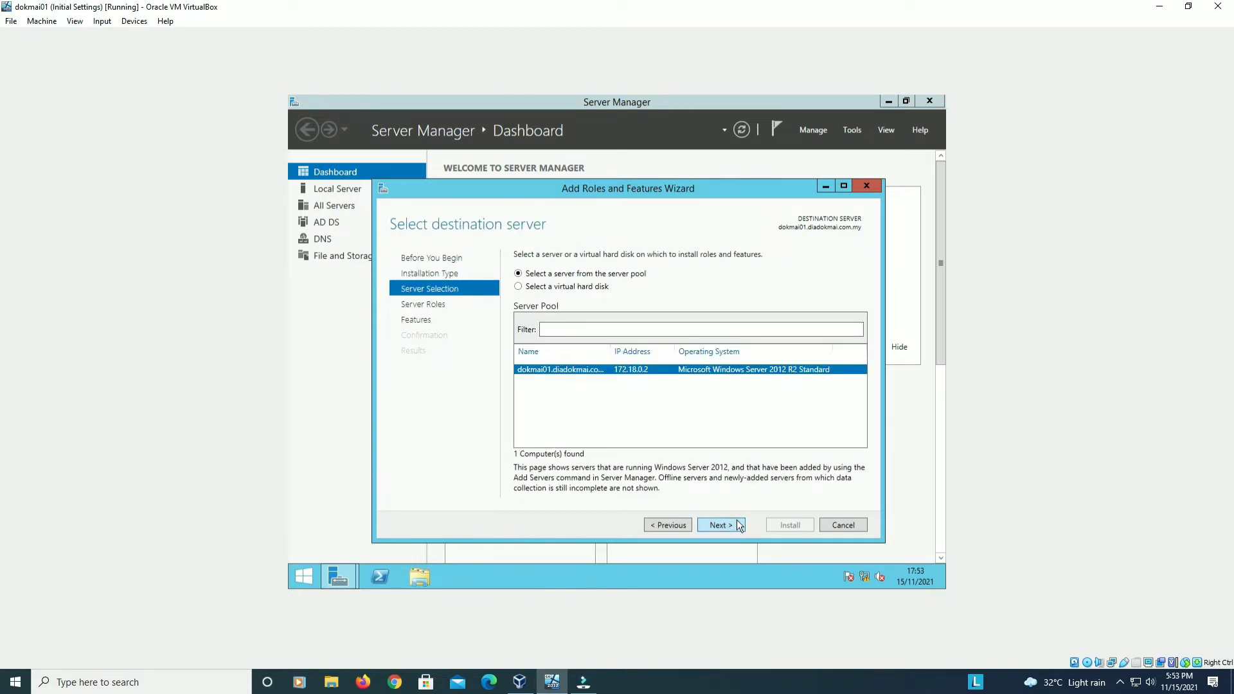
click(740, 526)
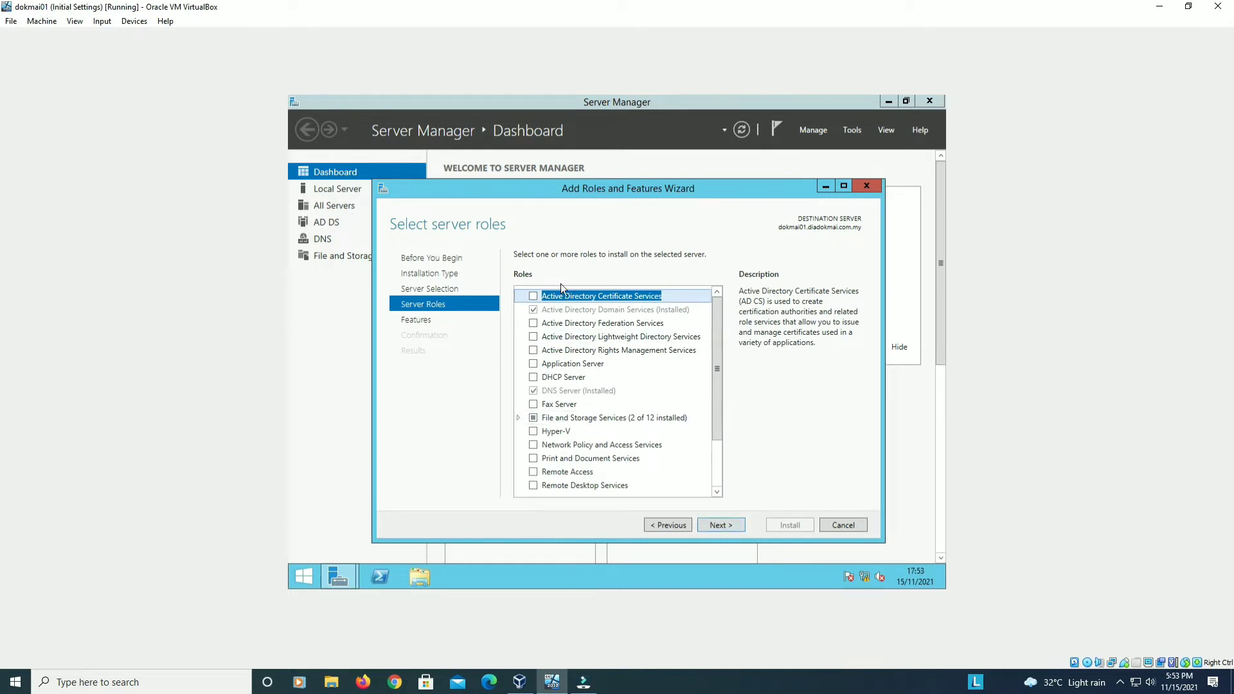
Step: Install the DHCP Server role with its management tools, leaving the additional features at their defaults
click(533, 378)
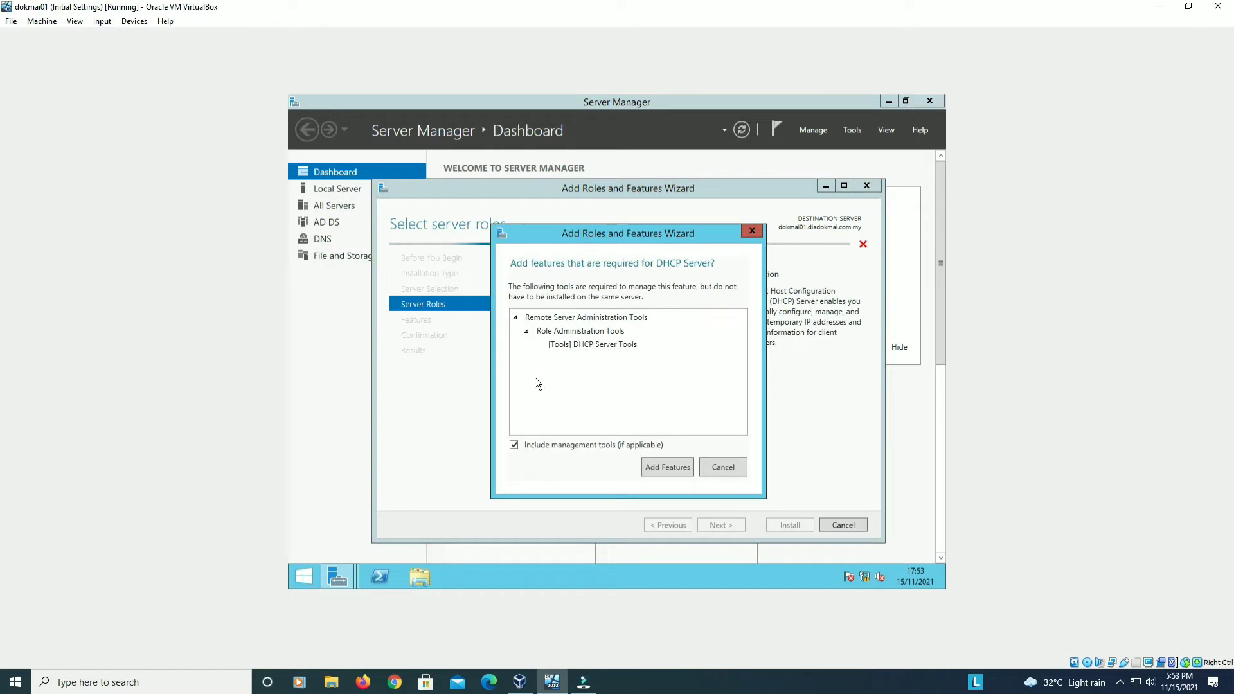
click(646, 464)
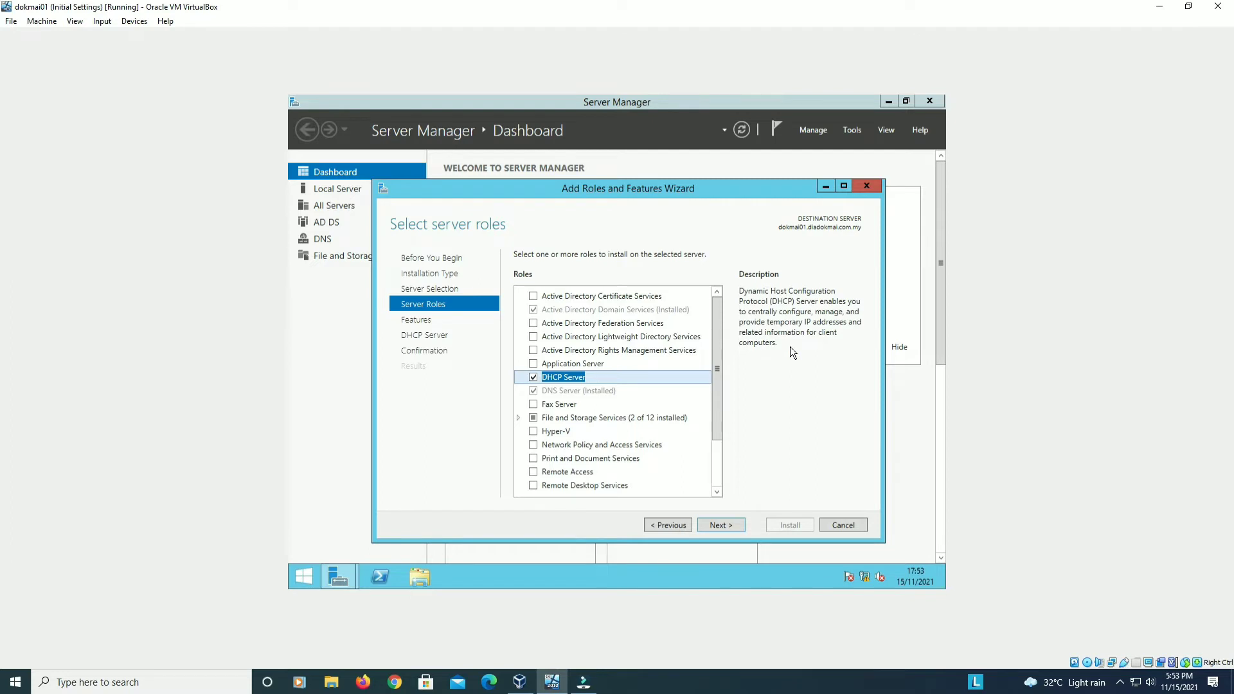
click(733, 526)
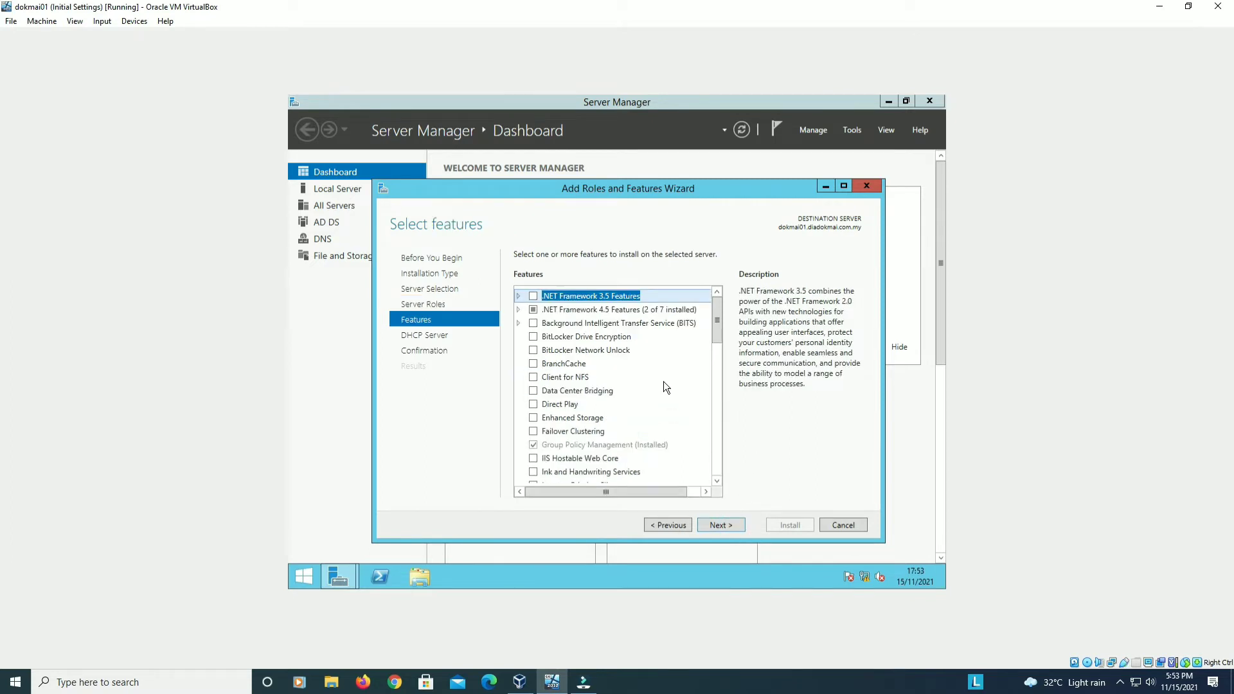
click(734, 528)
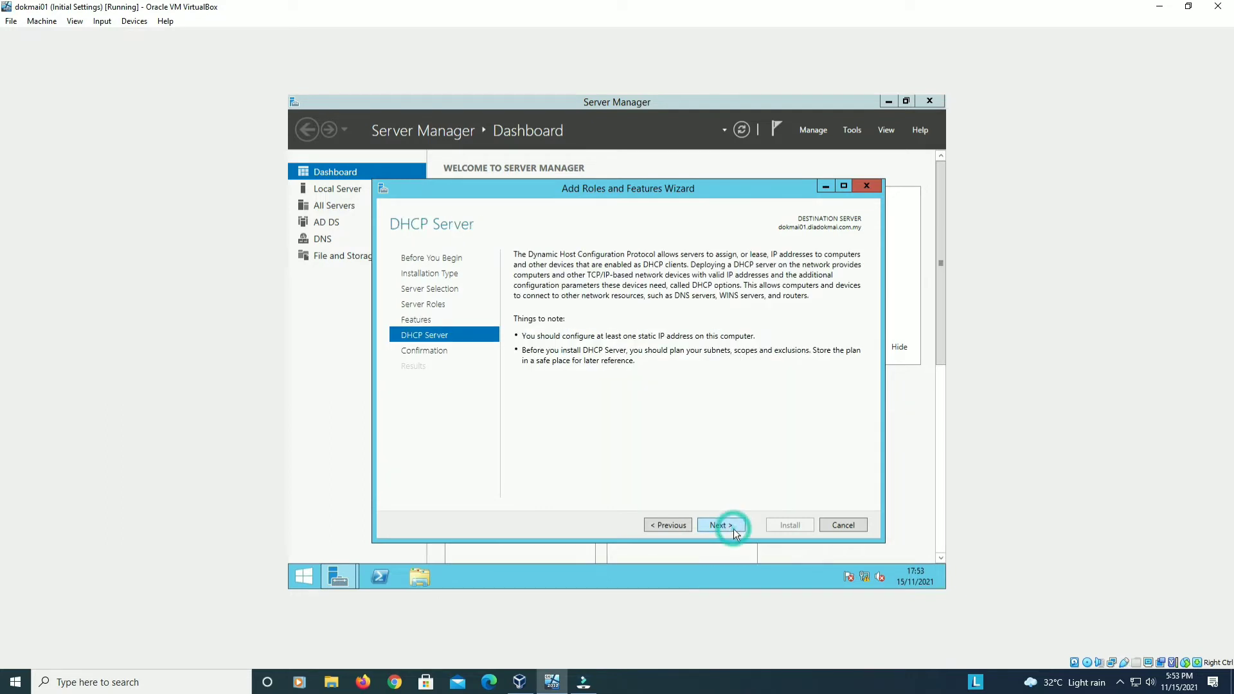
click(734, 529)
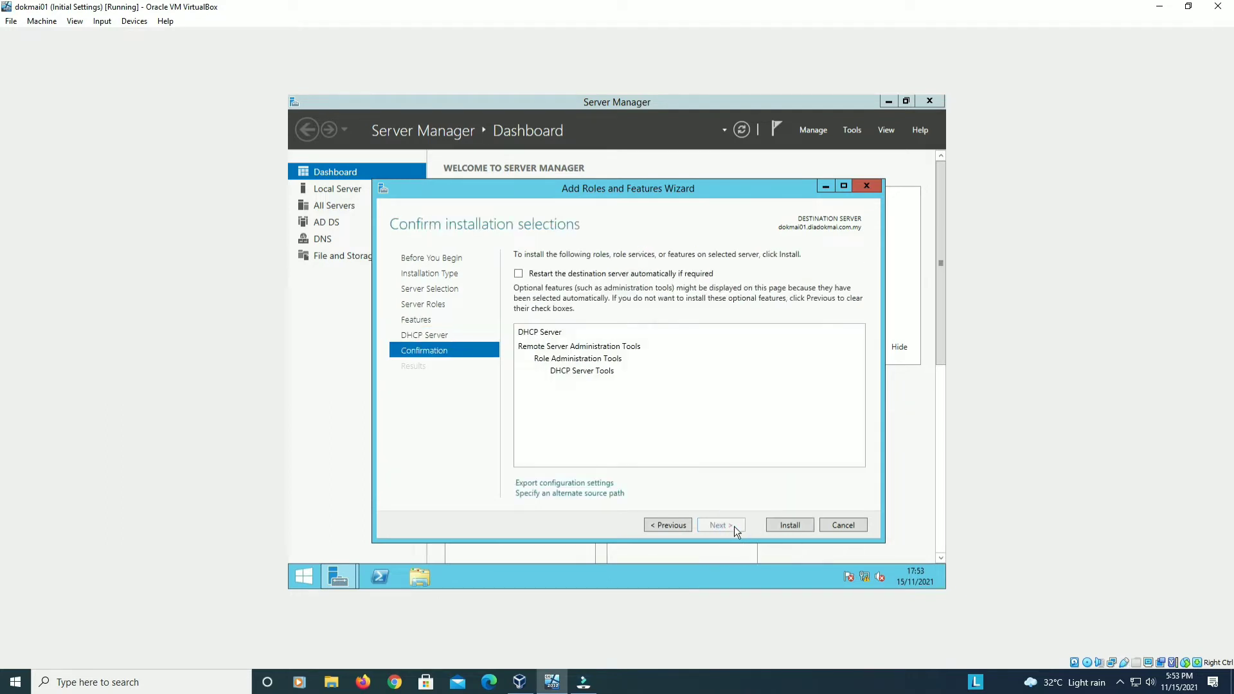
click(774, 523)
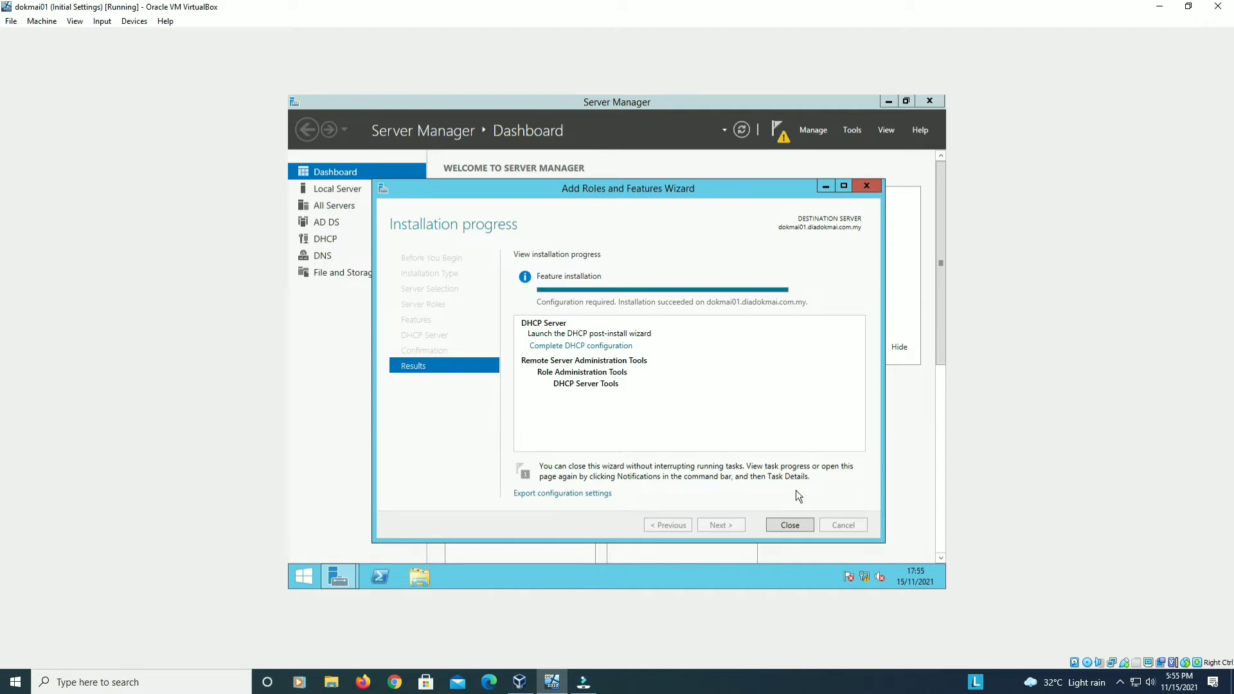
click(790, 525)
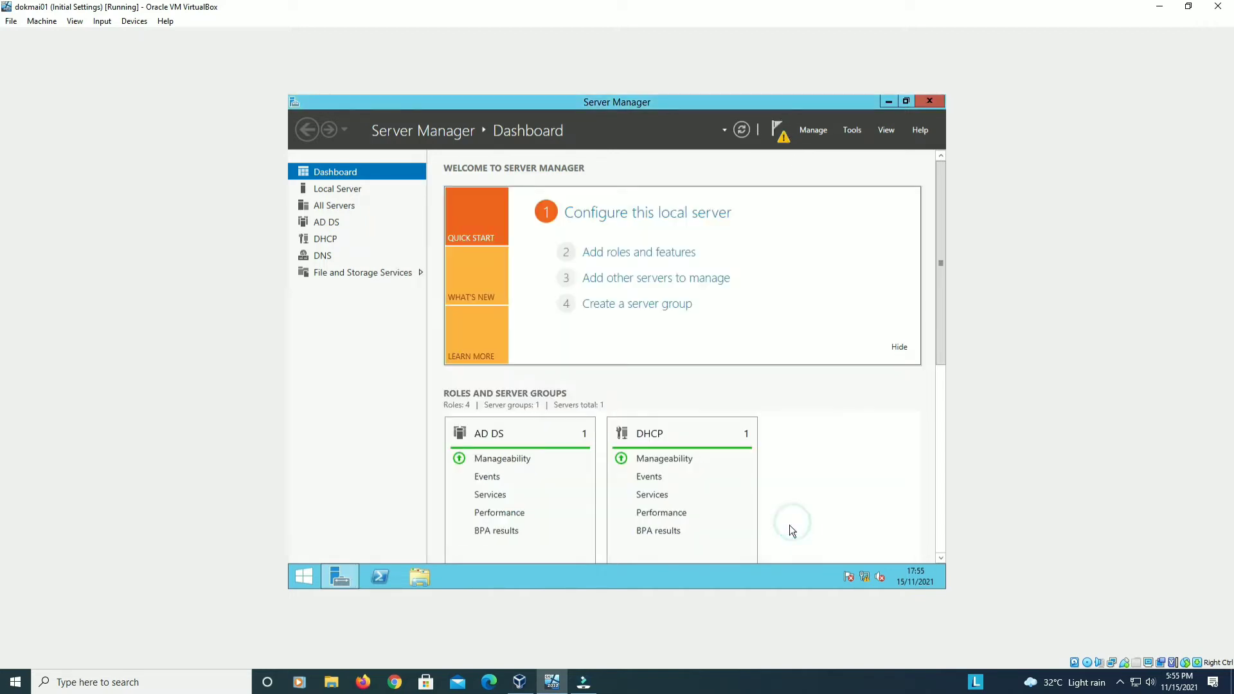
Step: Complete the DHCP post-install configuration, authorizing the server with the preselected administrator credentials
click(781, 138)
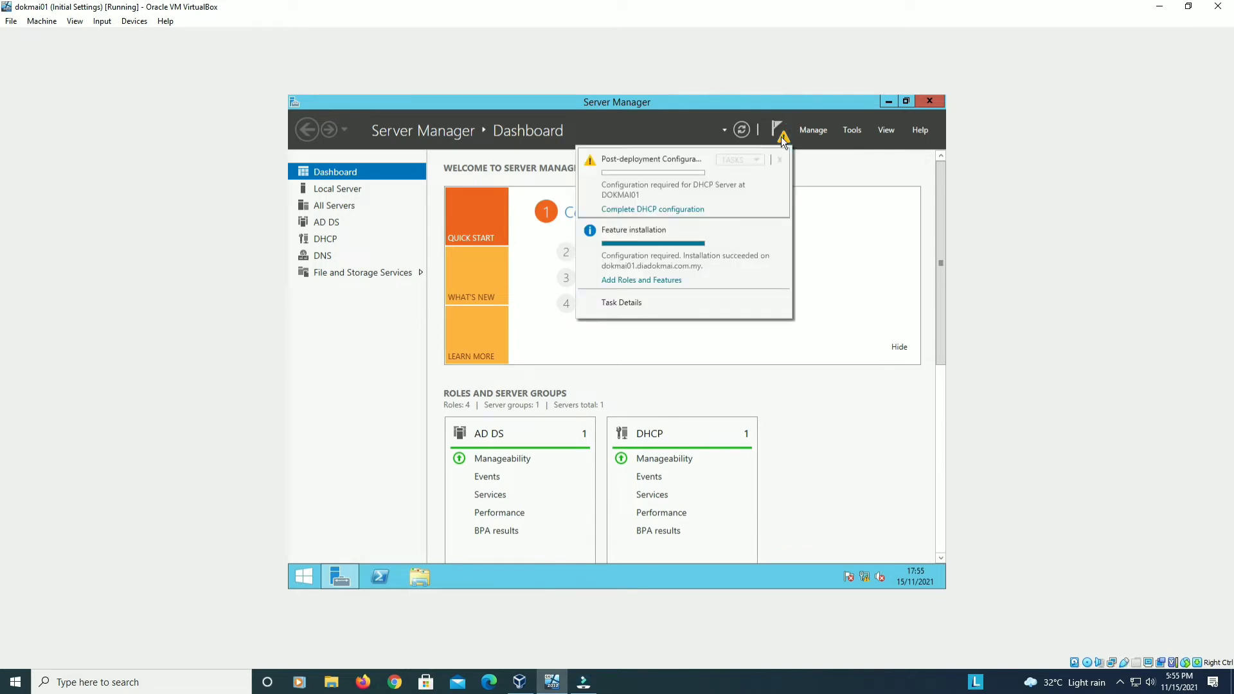
click(664, 211)
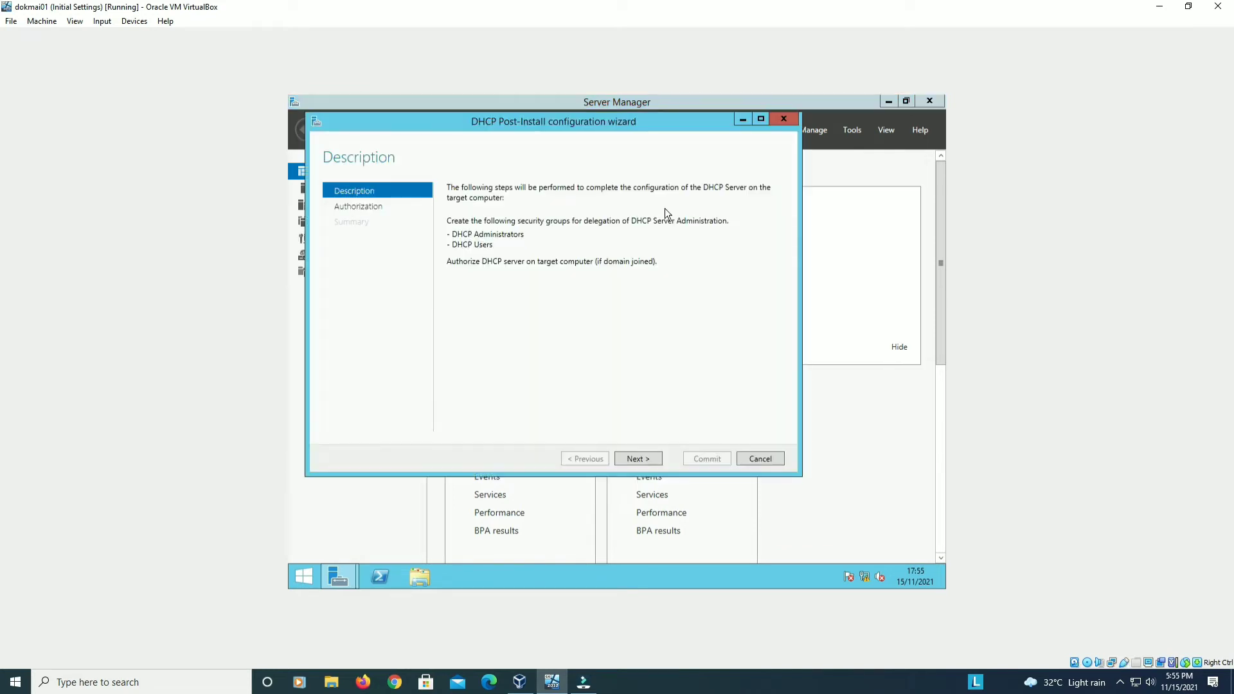
click(636, 457)
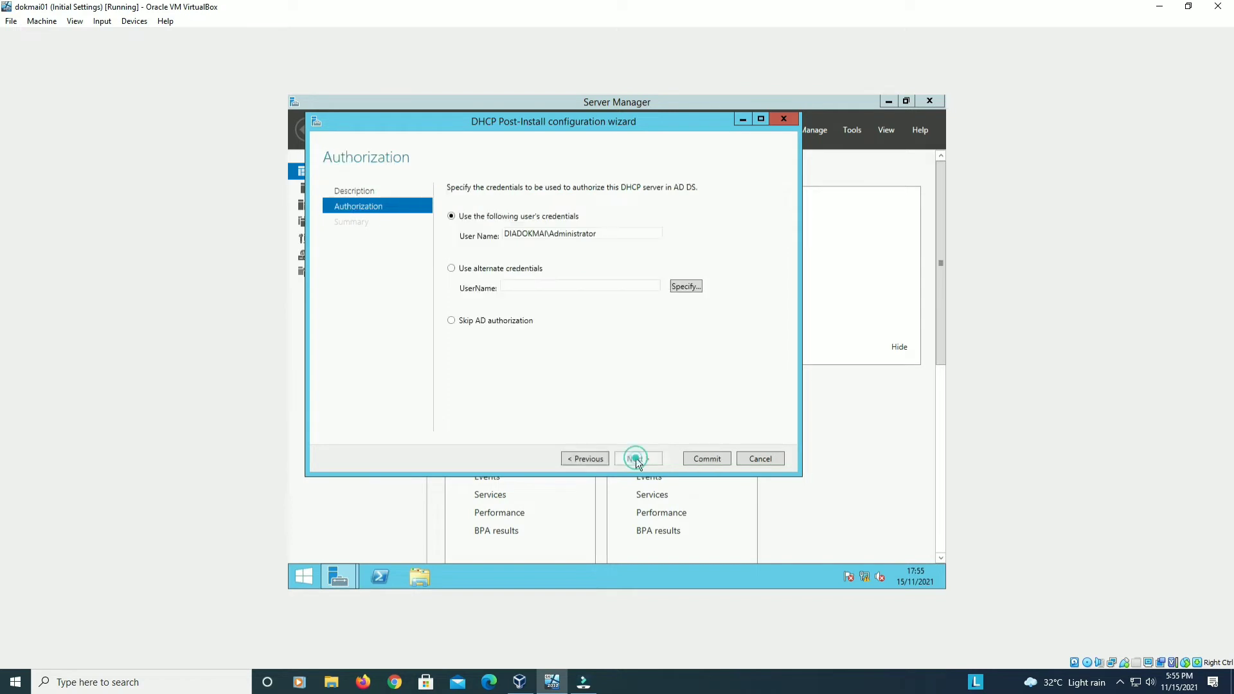
click(708, 463)
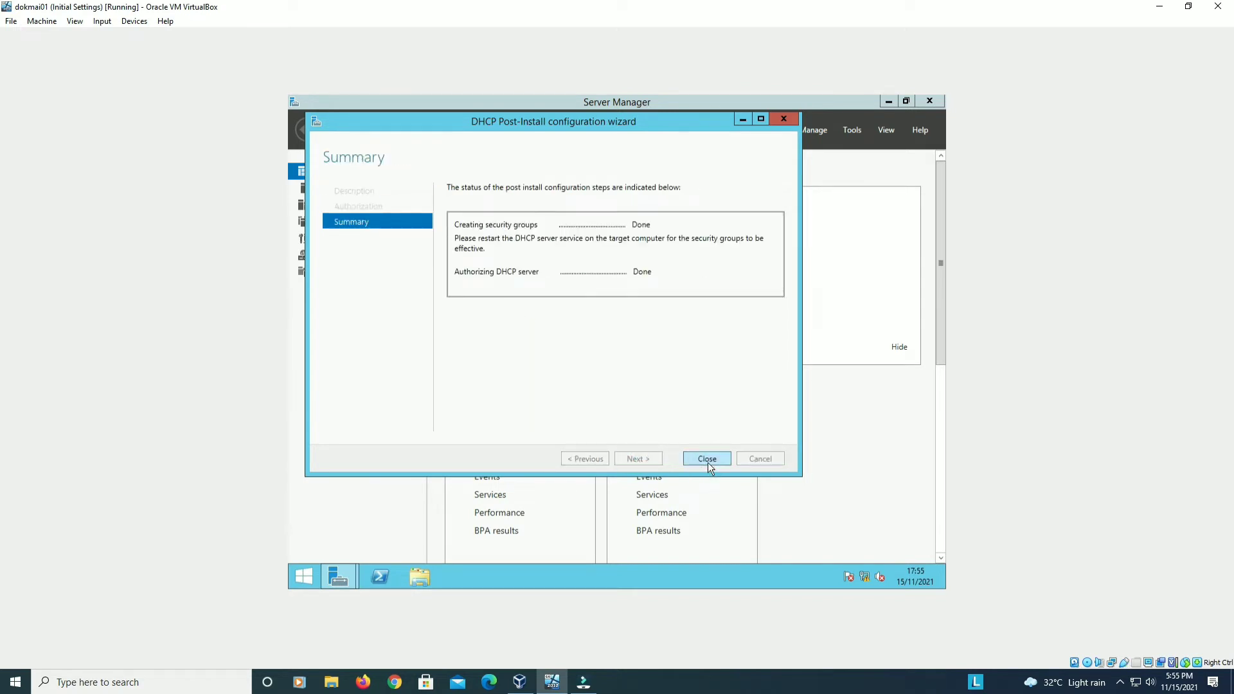
click(707, 461)
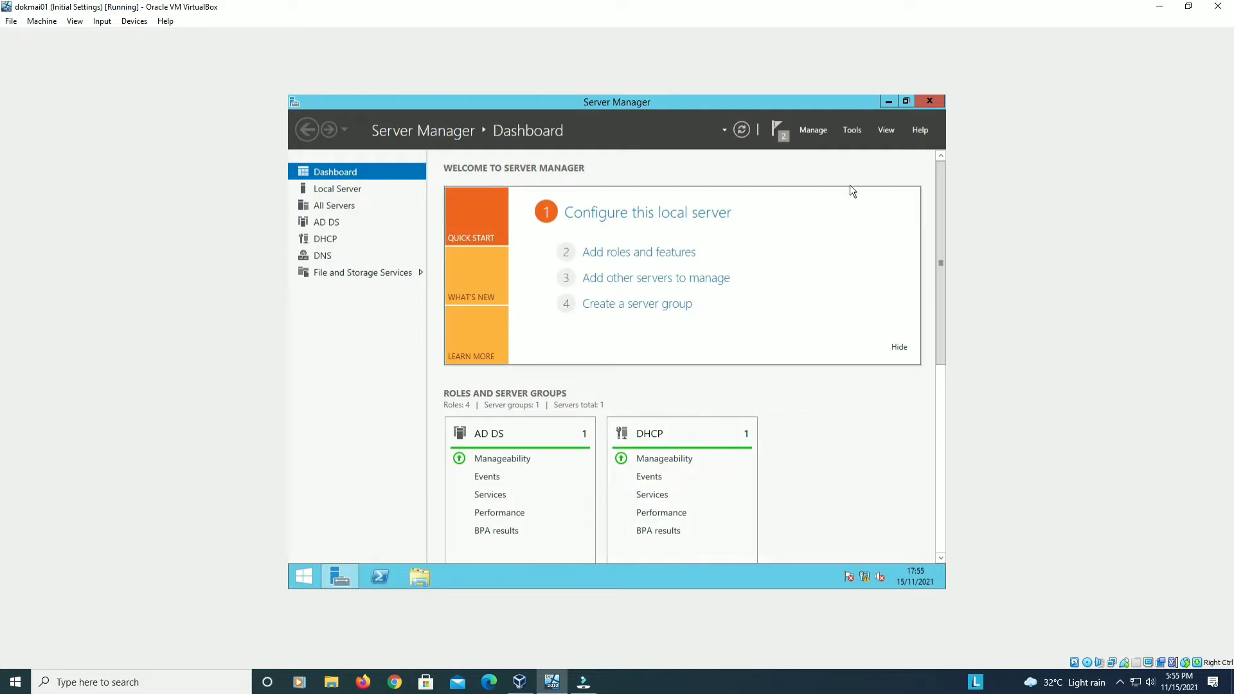
Step: Open the DHCP console full size, widen the server tree and expand it to the entries under IPv4
click(851, 131)
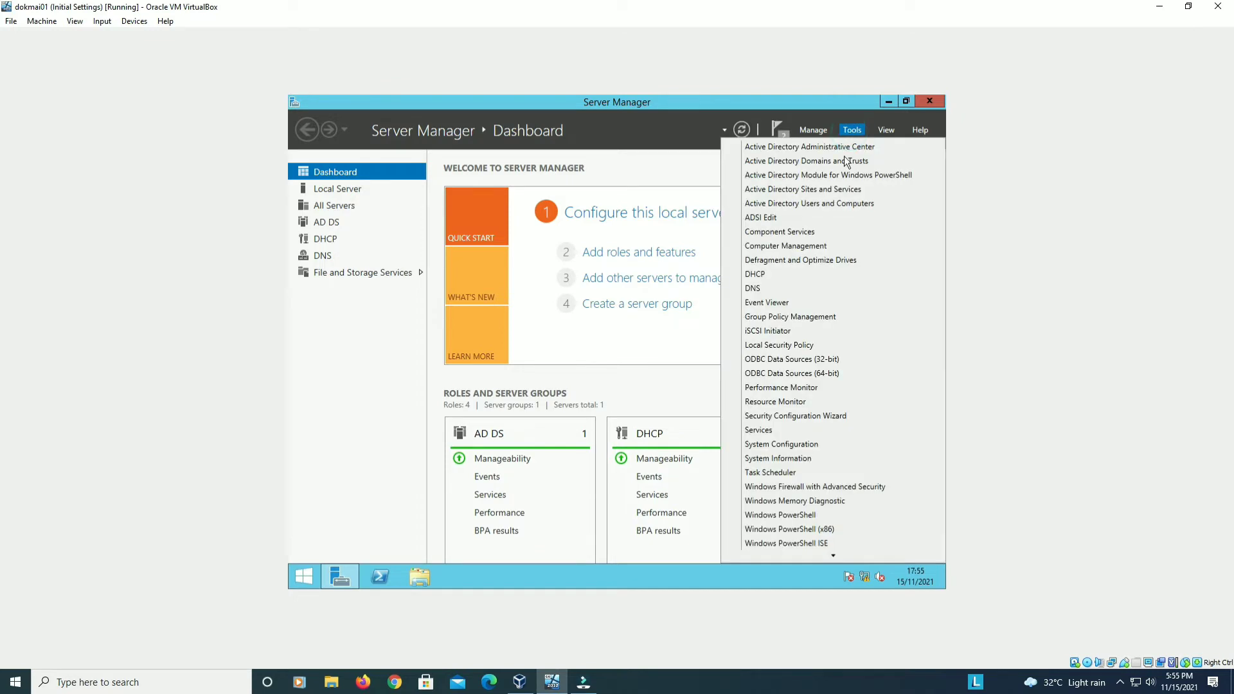
click(784, 275)
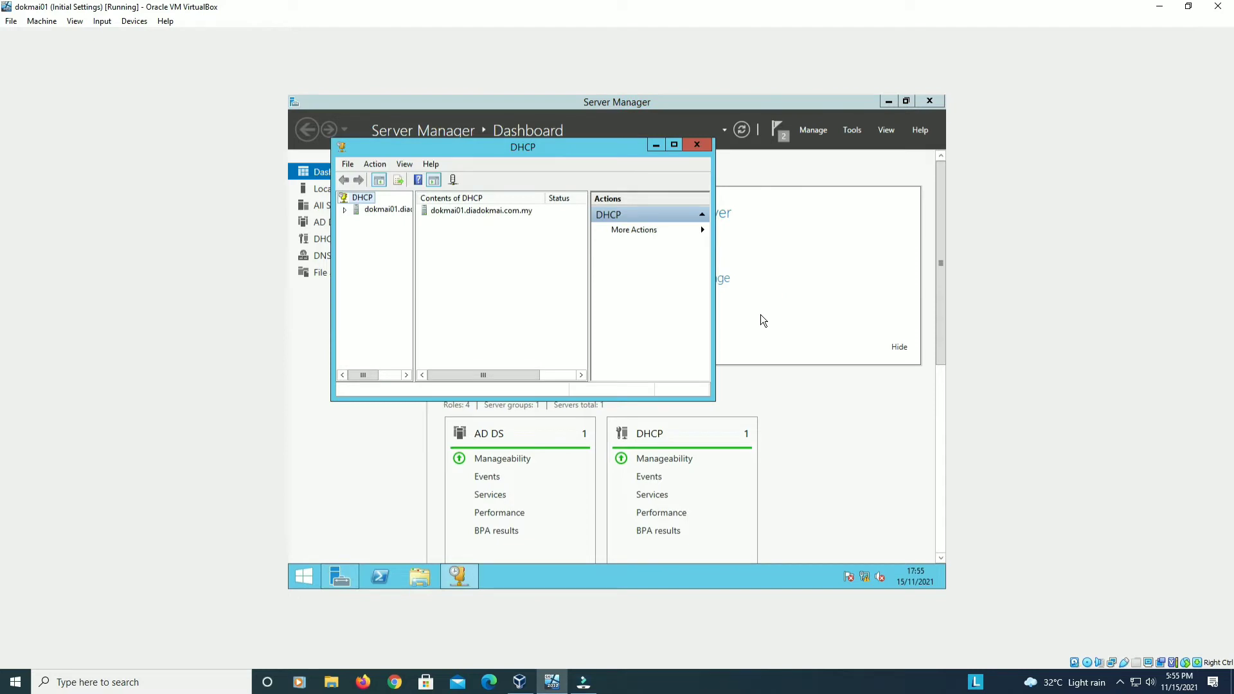
click(675, 144)
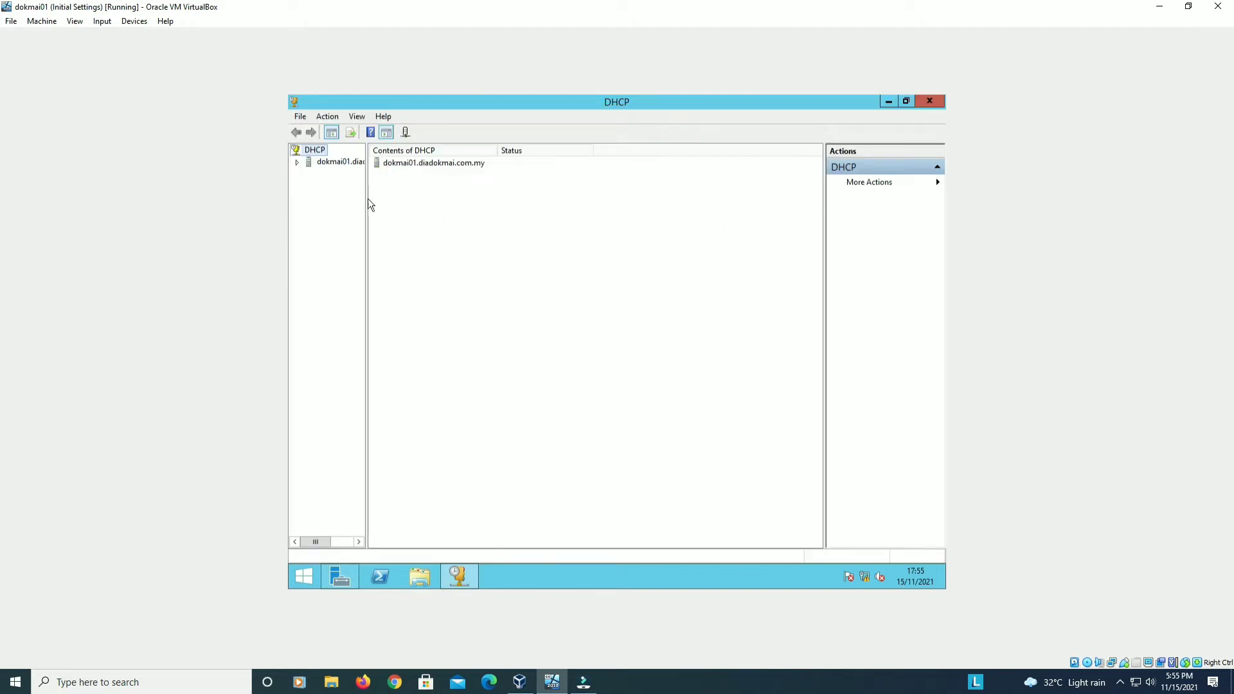
drag(366, 199, 448, 200)
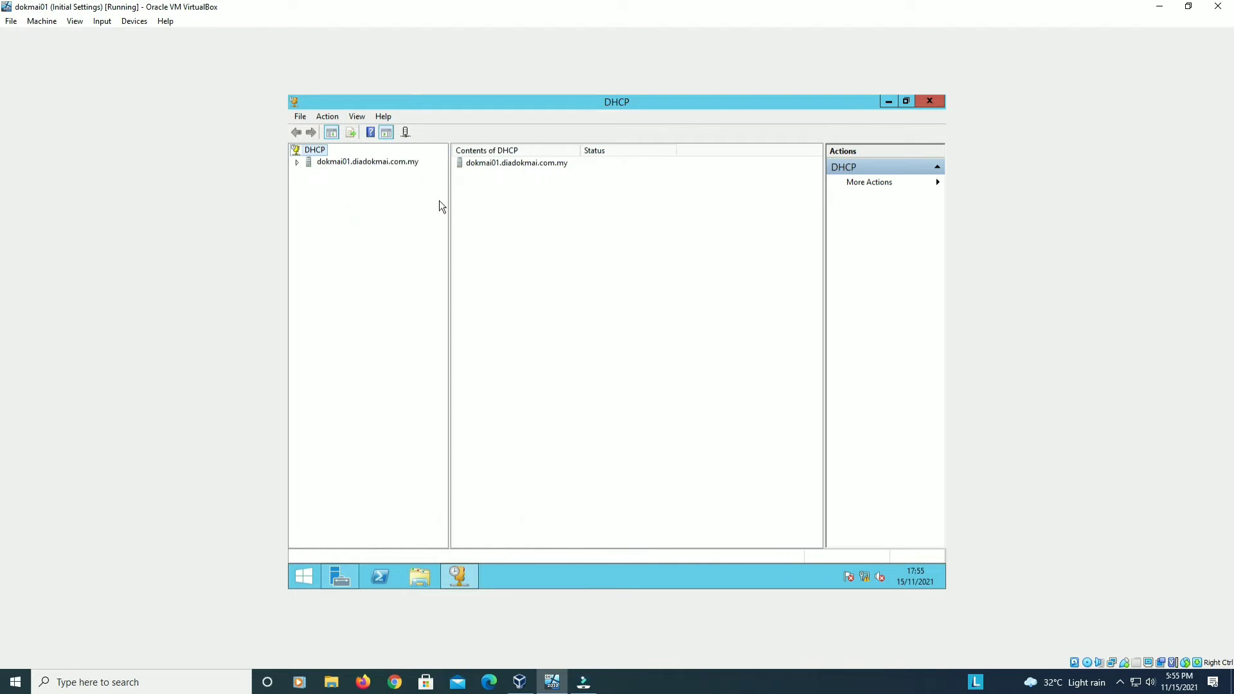
click(297, 164)
click(310, 174)
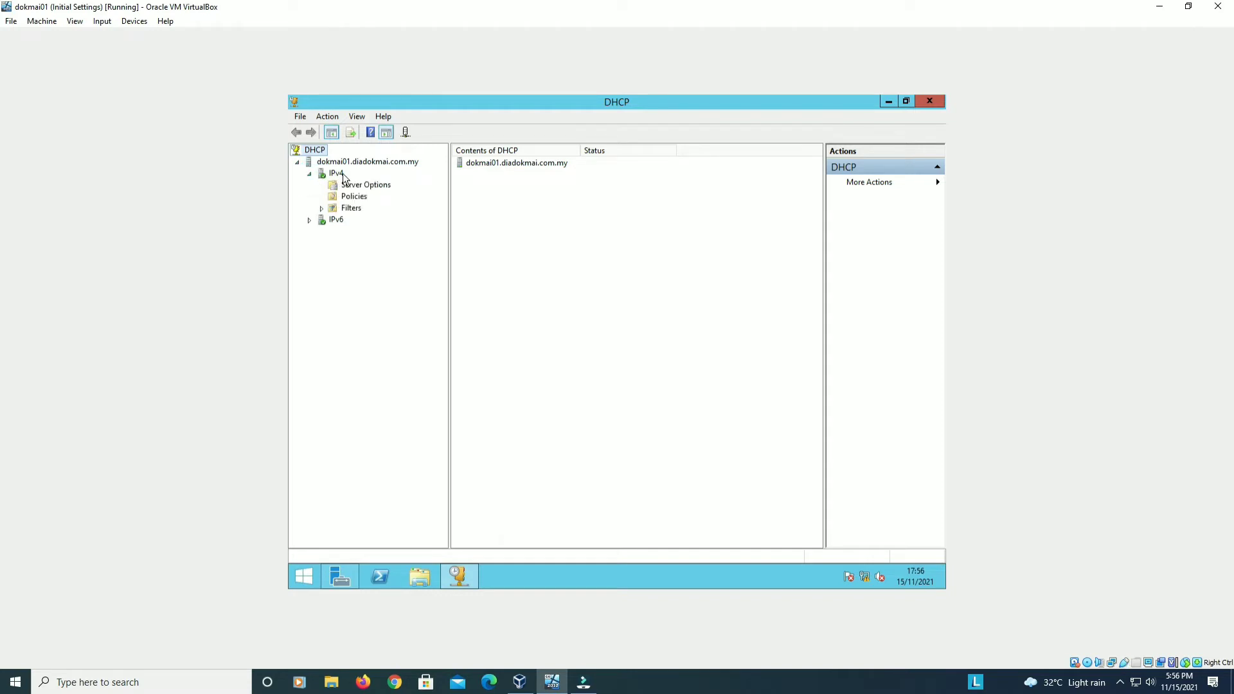
Step: Start a new IPv4 scope and name it DOKMAI_LAN
click(341, 174)
right_click(340, 174)
click(340, 177)
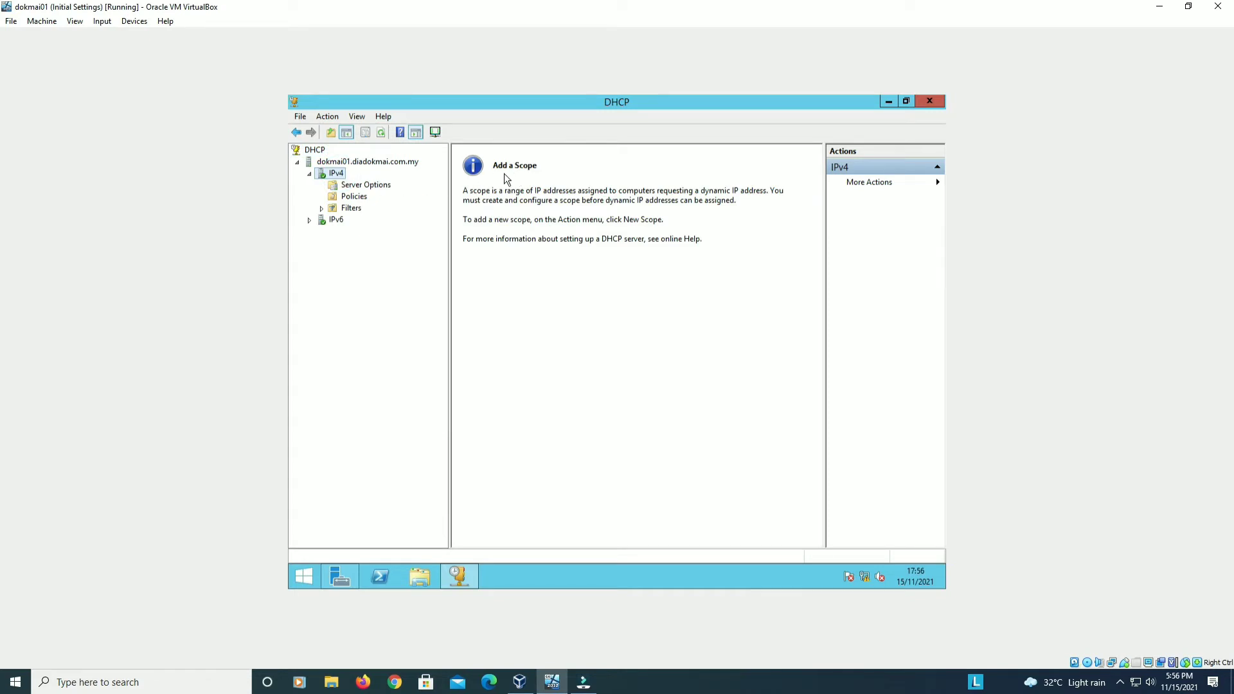
right_click(341, 177)
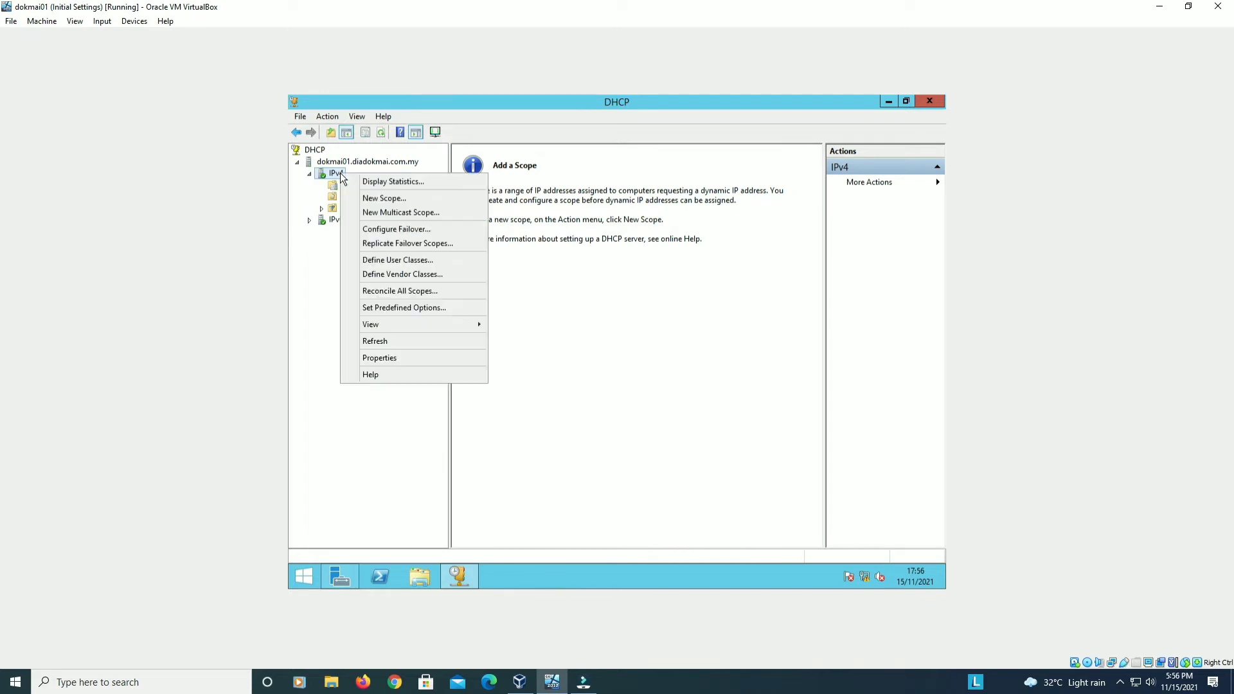
click(385, 198)
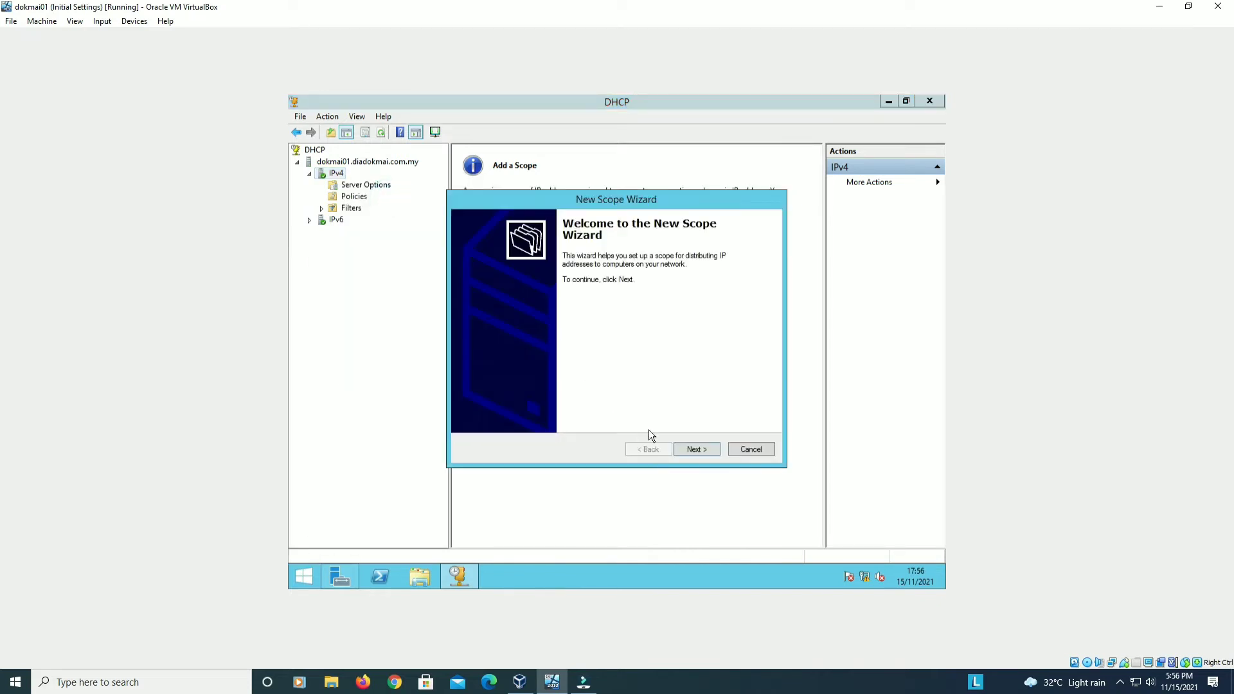
click(695, 449)
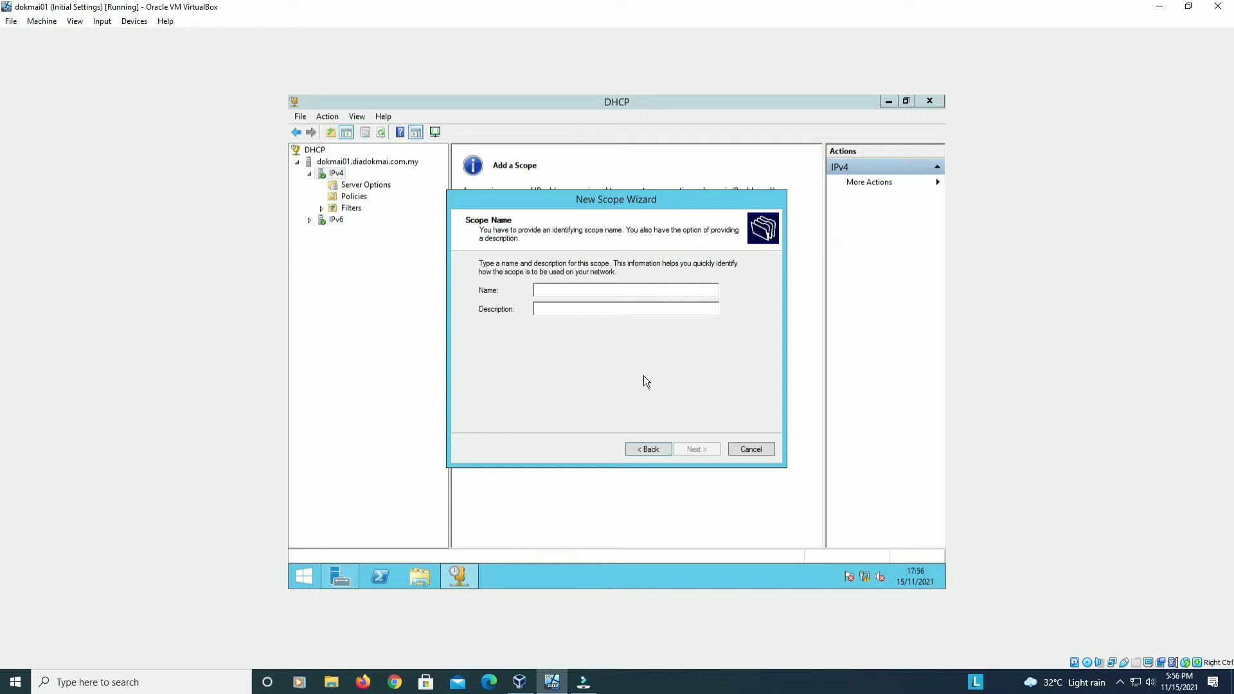
text(DOKMAI)
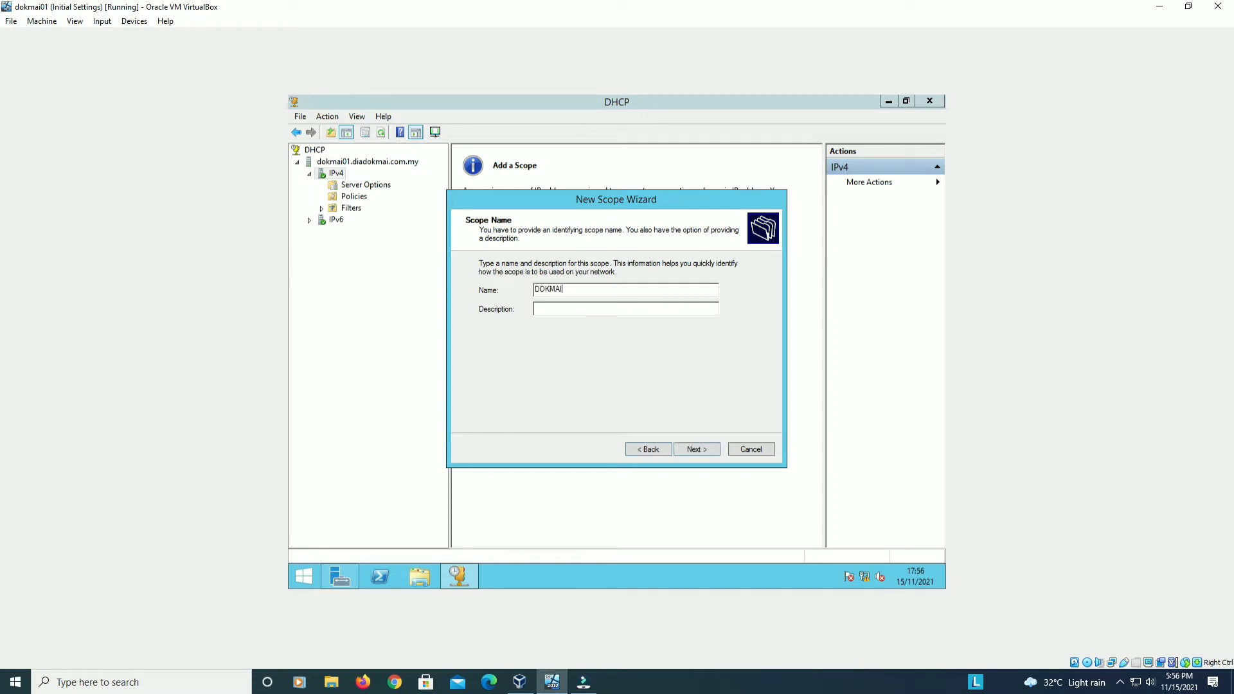
text(_LAN)
click(710, 450)
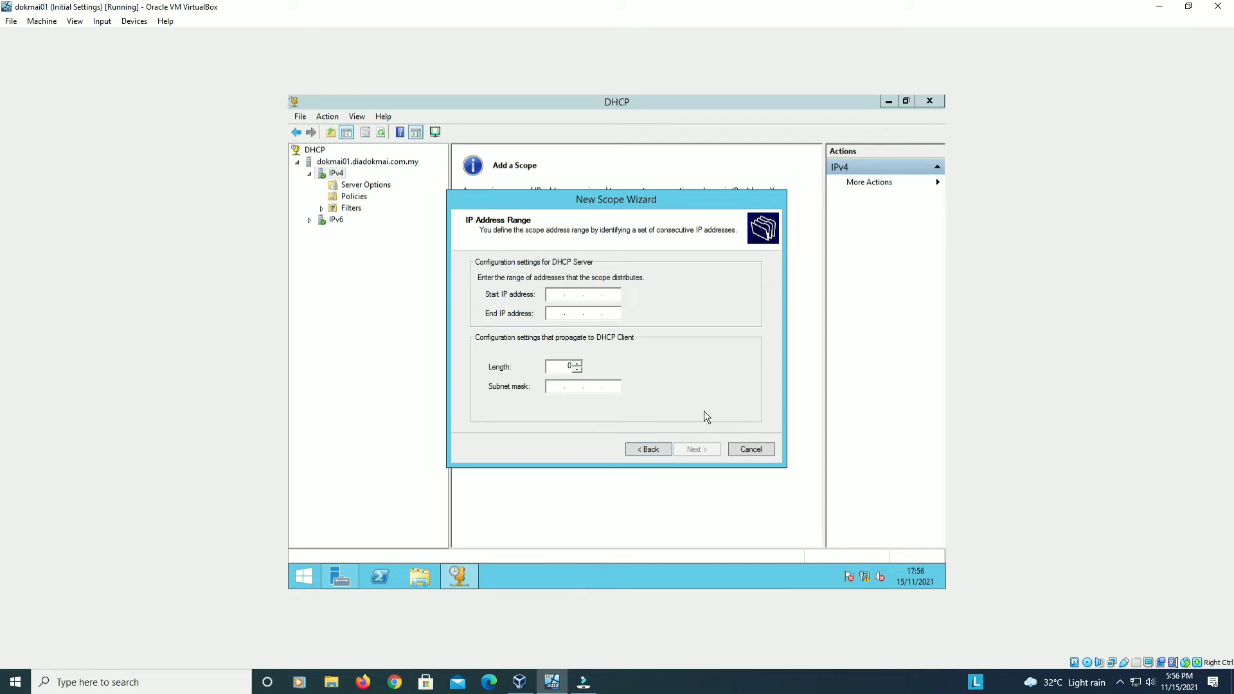
Step: Set the scope's address range from 172.18.0.10 to 172.18.0.100, keeping the proposed subnet mask
click(555, 295)
text(19)
key(BackSpace)
key(BackSpace)
text(172.18.0.10)
click(551, 314)
text(172 . 18 . )
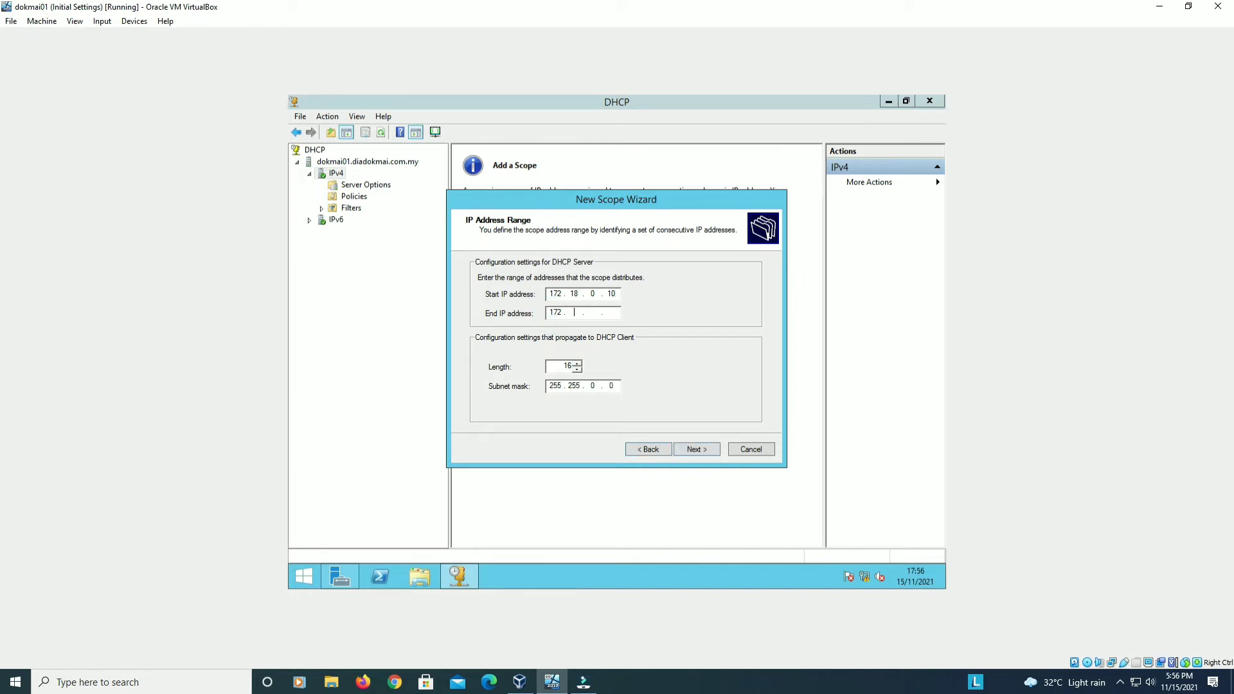
text(0 . 100)
click(694, 450)
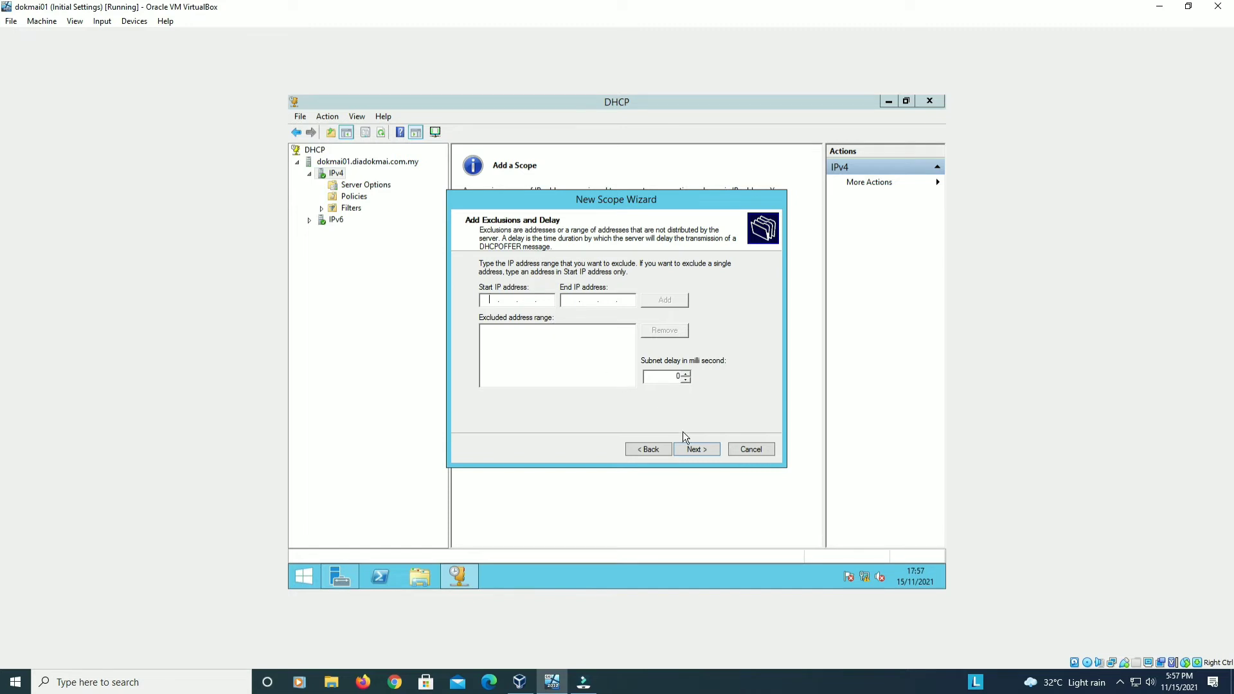
Step: Keep the default exclusions and lease duration, and configure the DHCP options now with no router and the proposed domain and DNS server
click(694, 449)
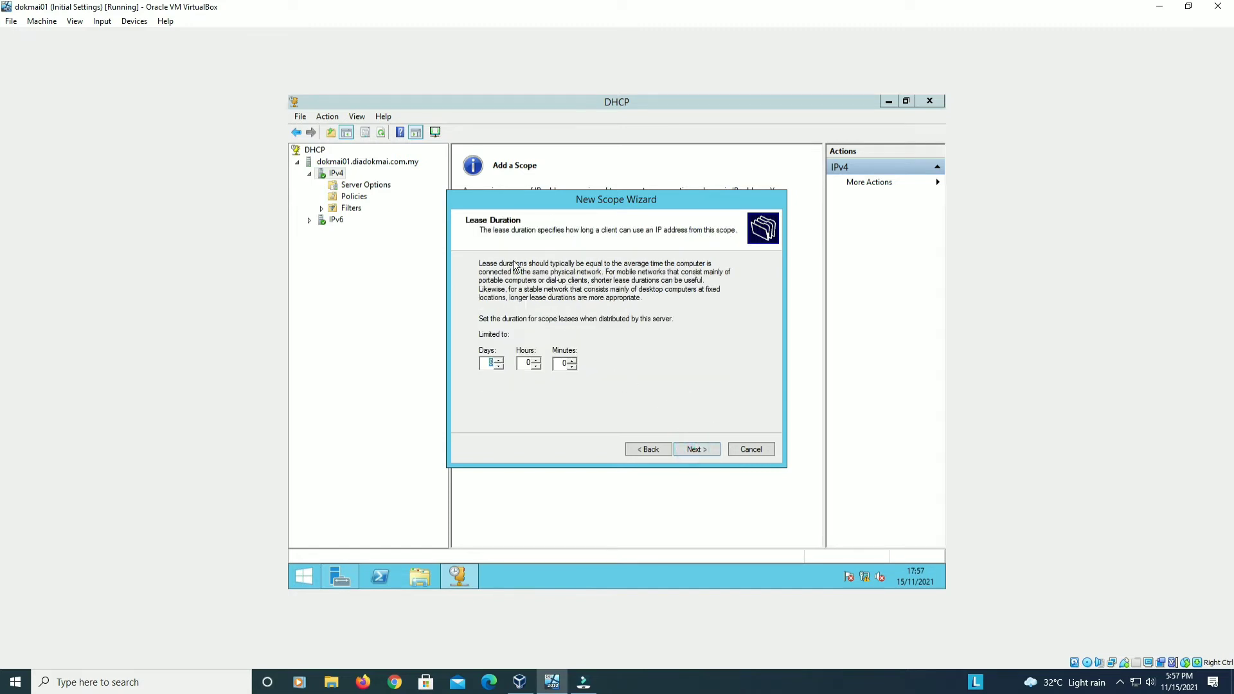
click(707, 456)
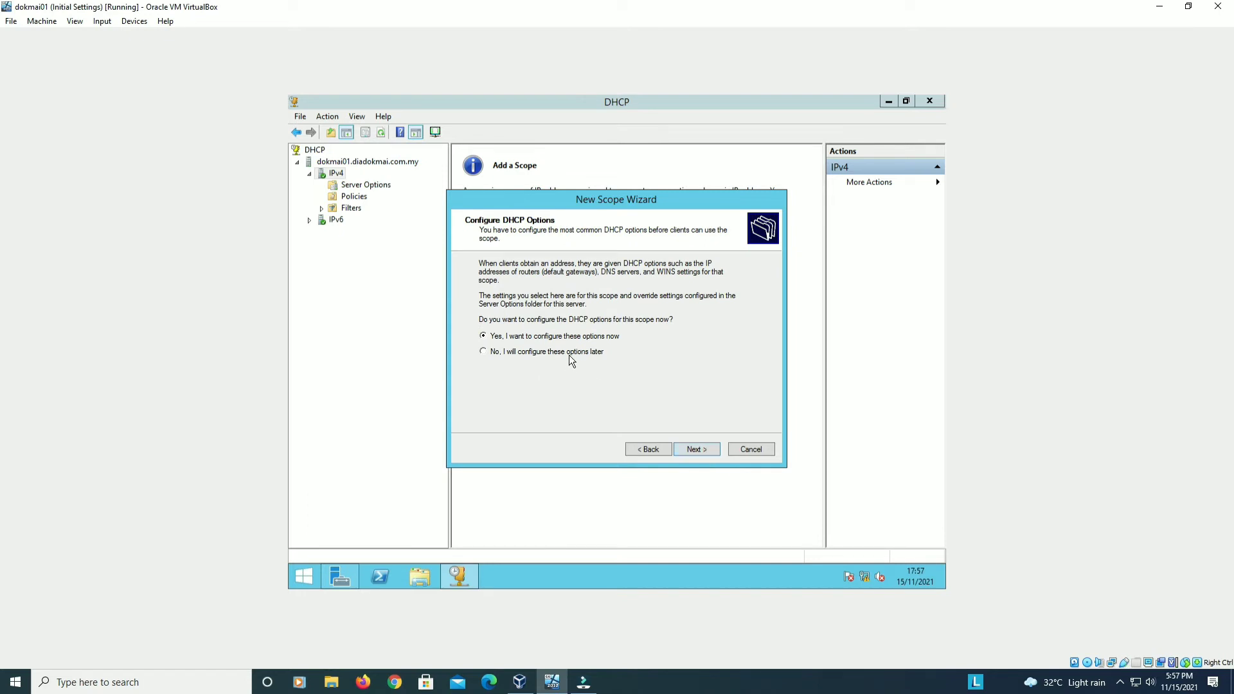
click(695, 449)
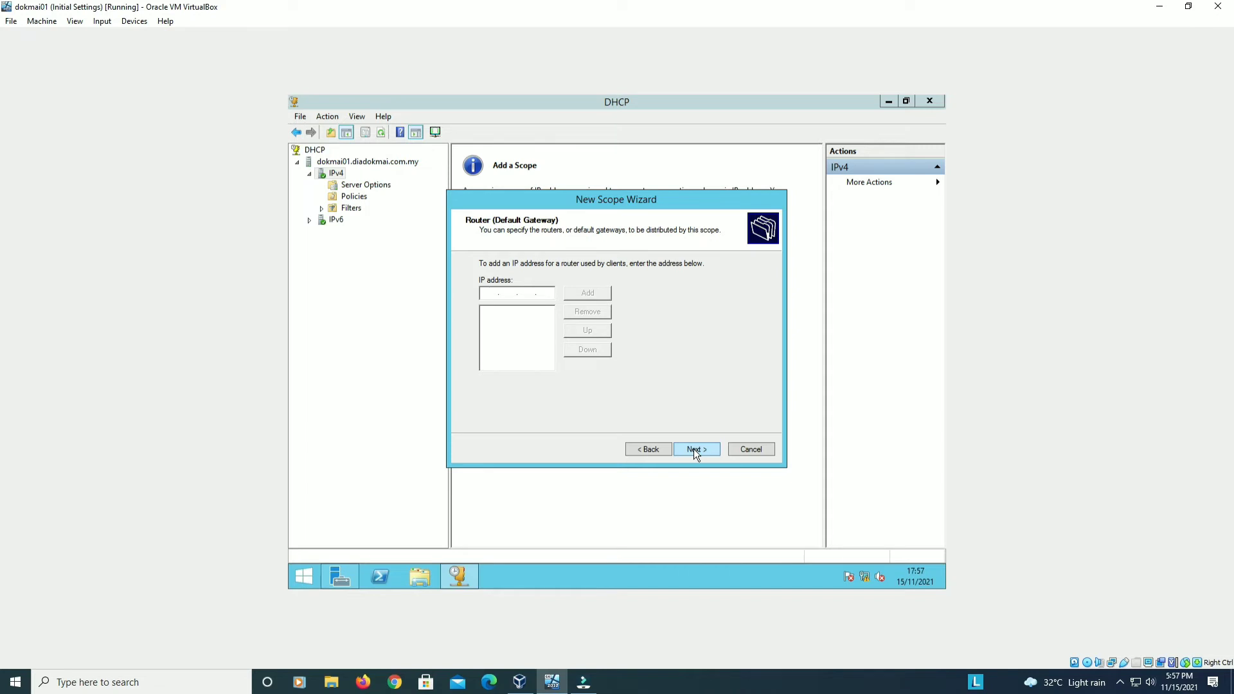
click(693, 449)
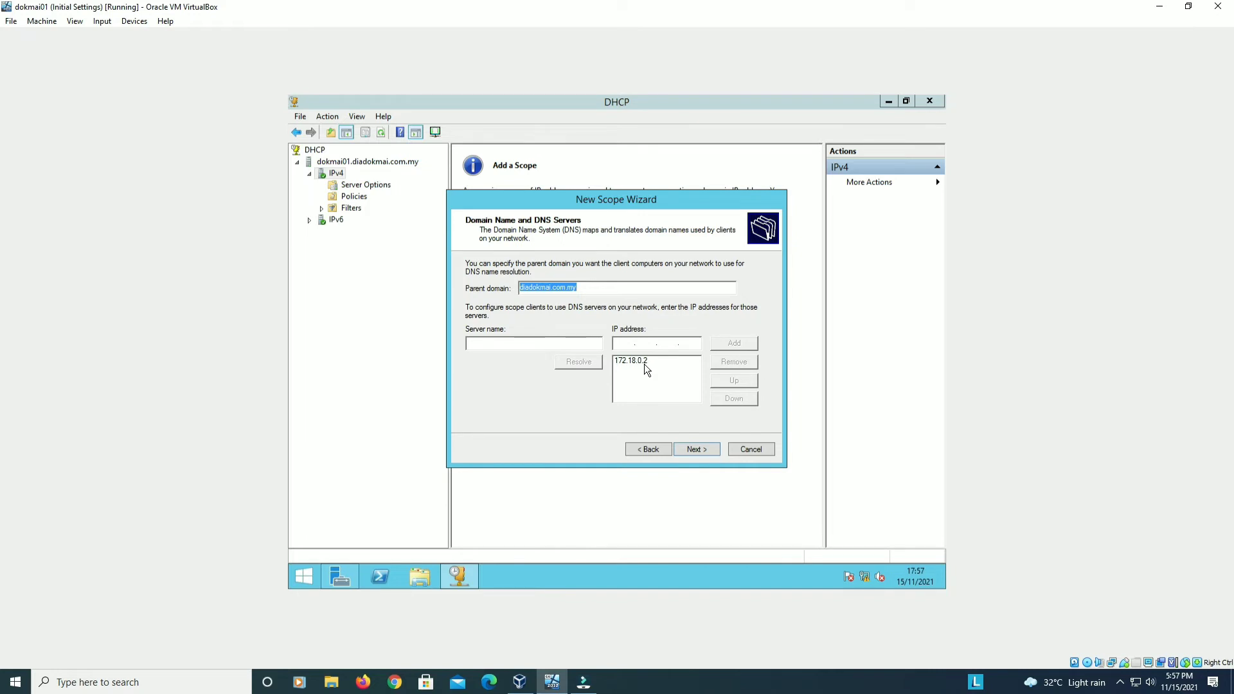
click(693, 450)
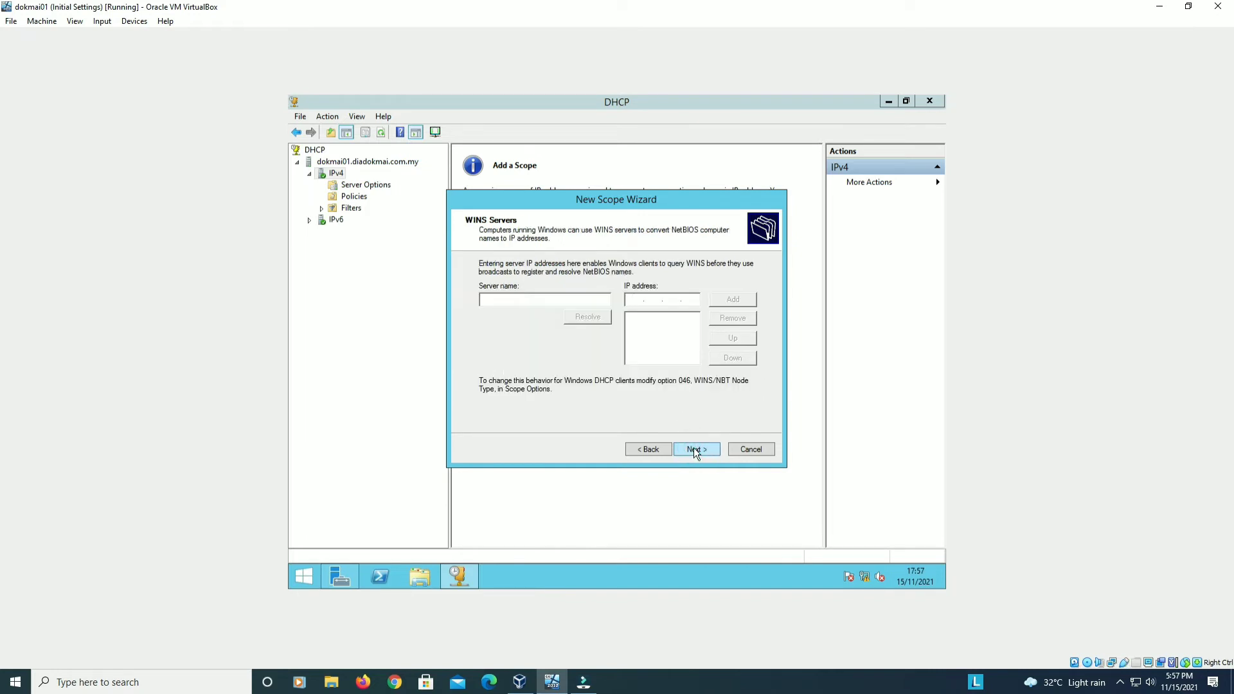
Step: Skip the WINS server settings, choose to activate the scope now and complete the New Scope Wizard
click(694, 450)
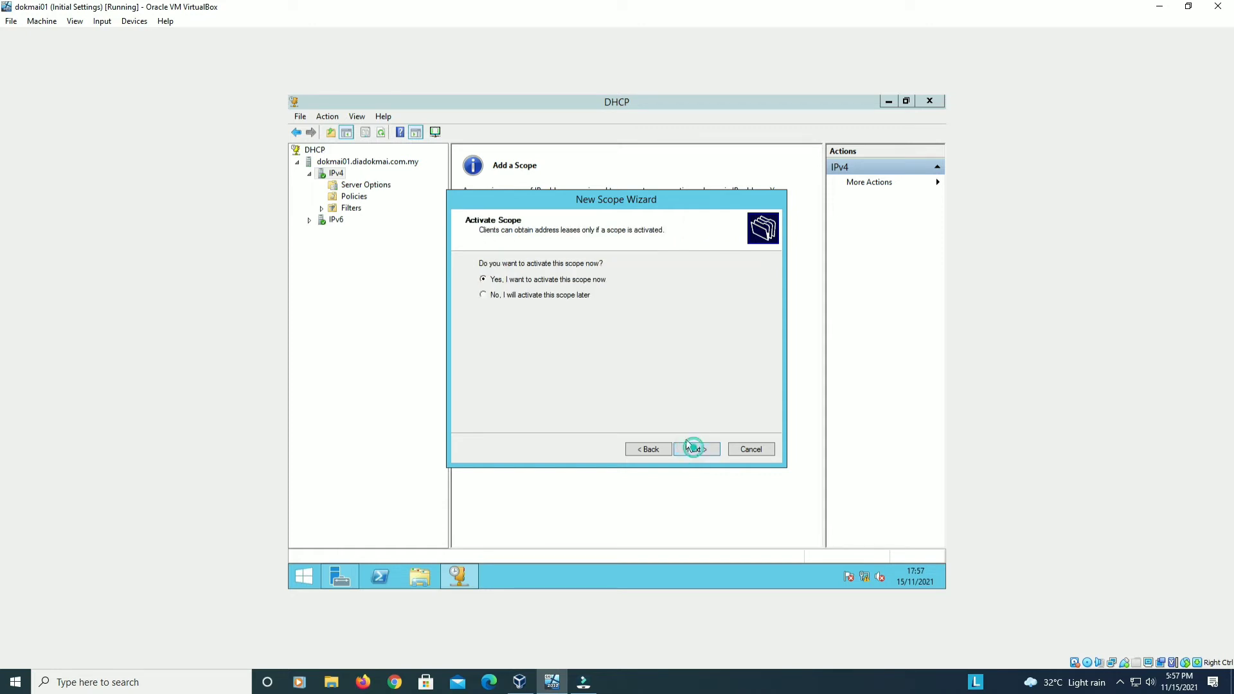
click(693, 447)
click(688, 446)
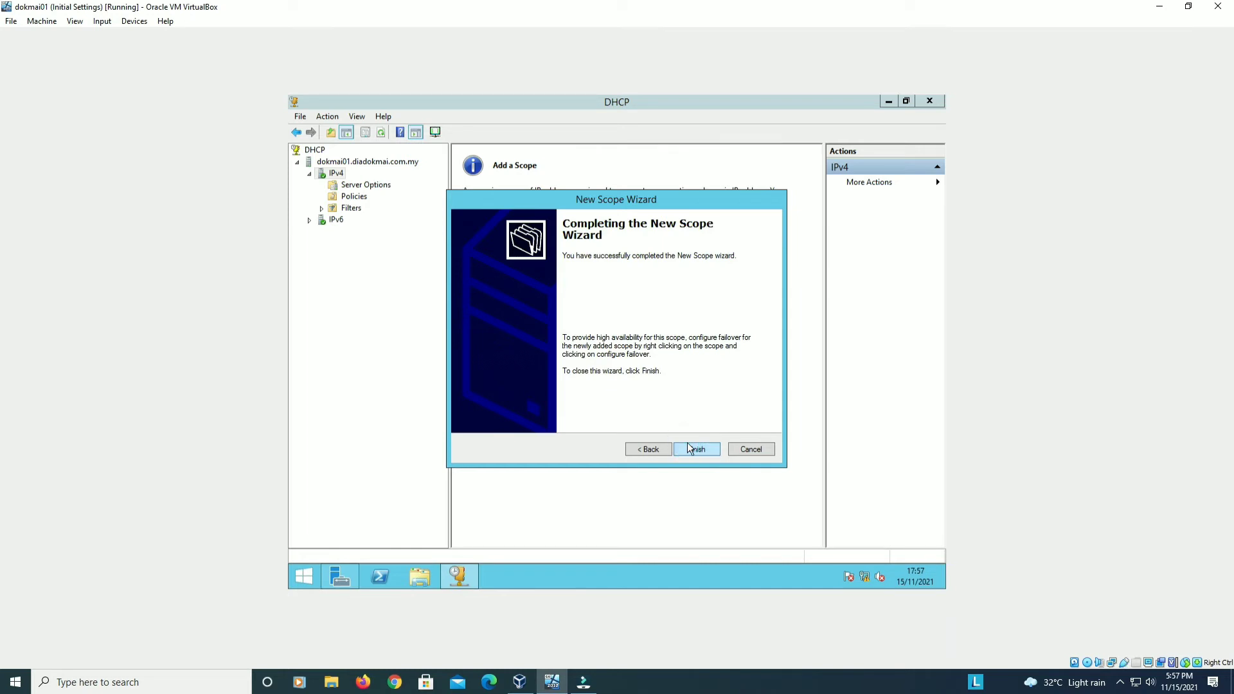
click(689, 448)
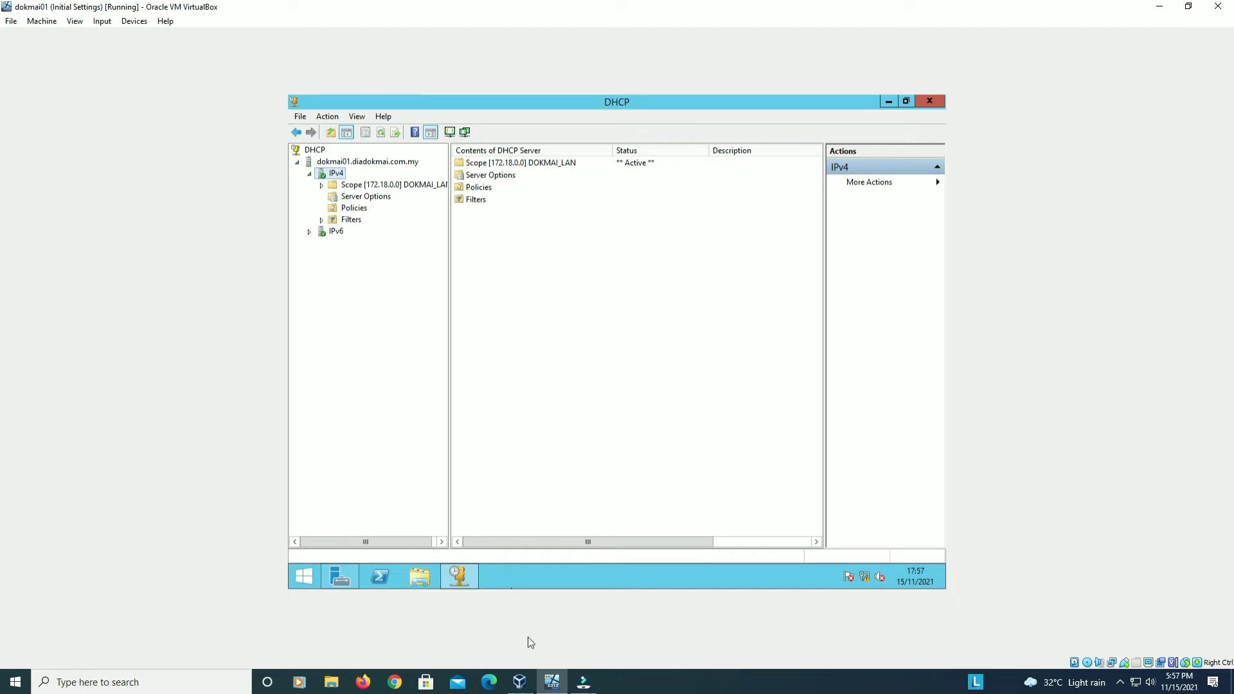
Step: Switch to VirtualBox Manager, compare the network adapter settings of clientpc01 and dokmai01, and start clientpc01
click(526, 686)
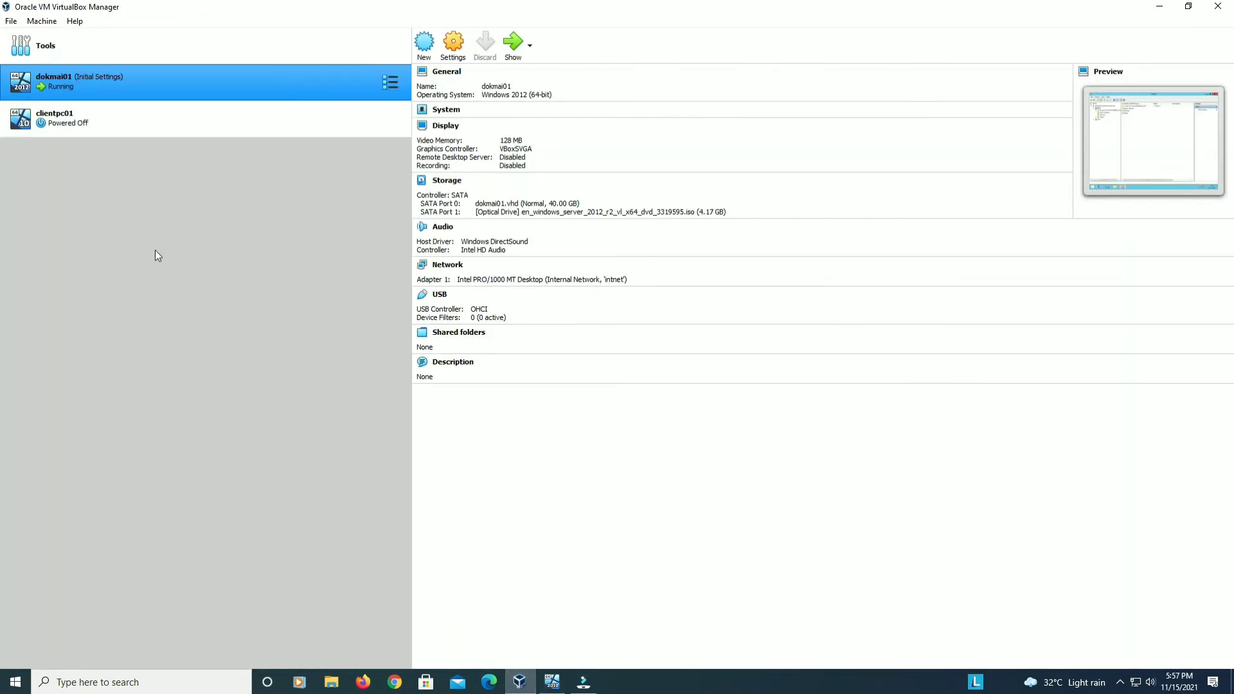
click(101, 124)
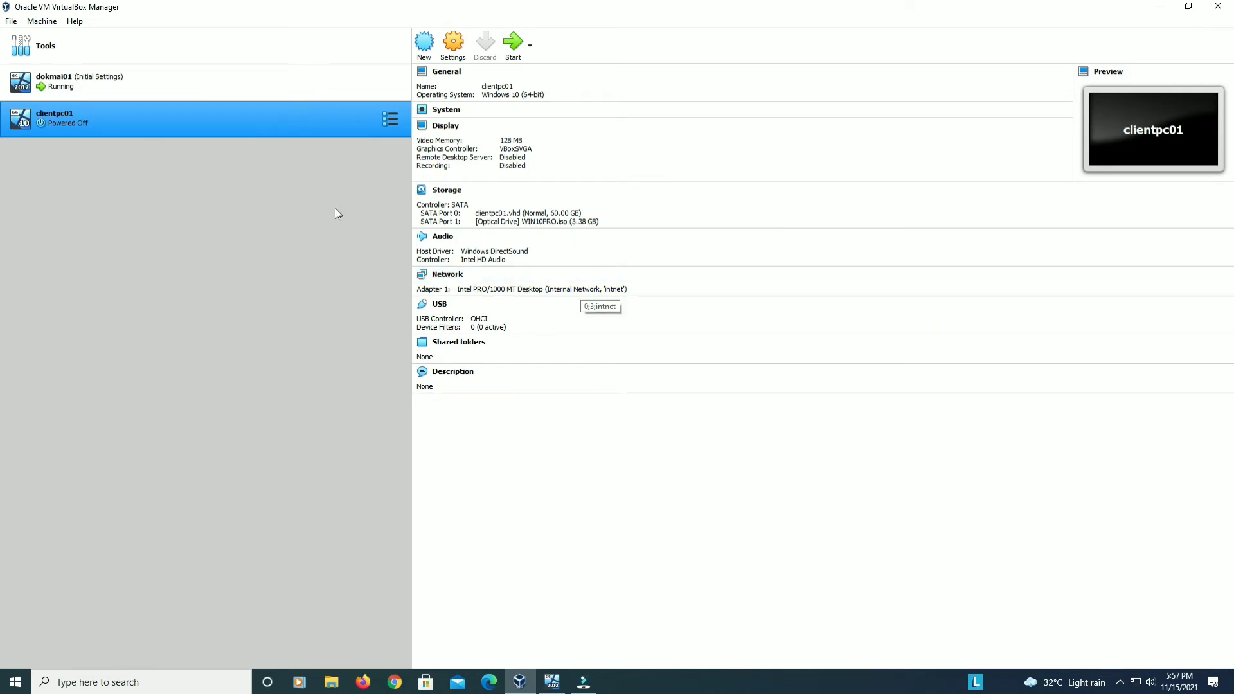
click(127, 75)
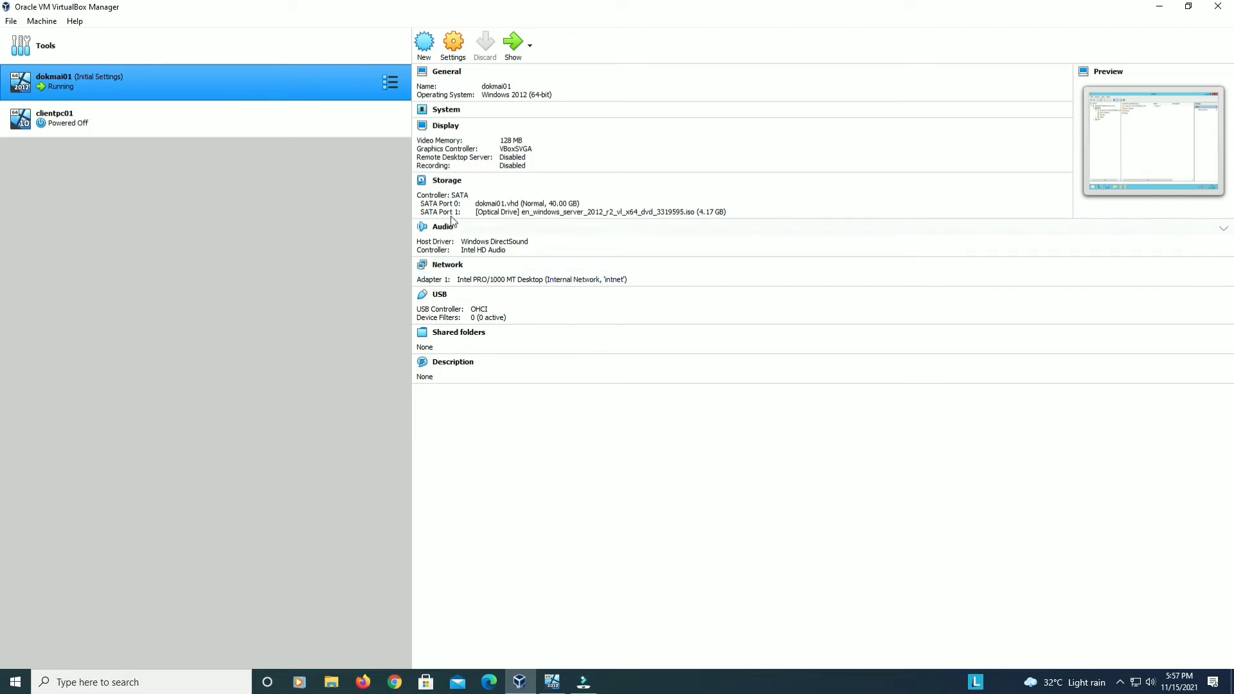
click(310, 114)
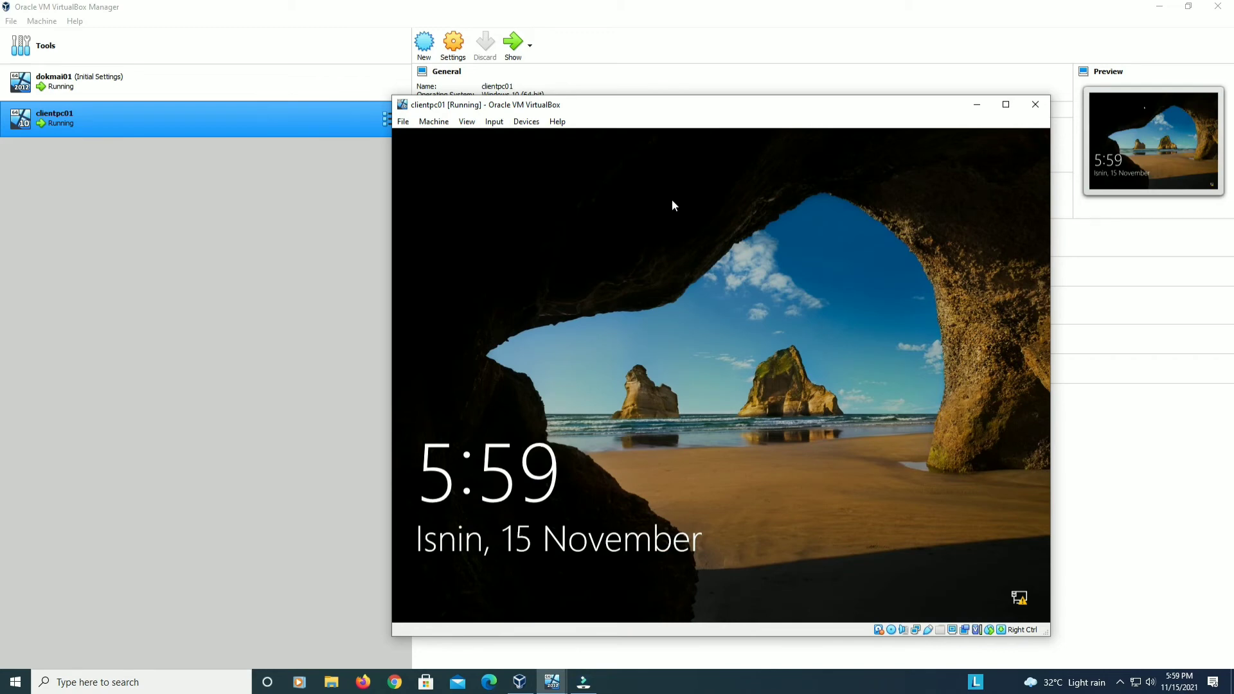
Step: Sign in to clientpc01 with the account password and allow the PC to be discoverable on the diadokmai.com.my network
click(673, 206)
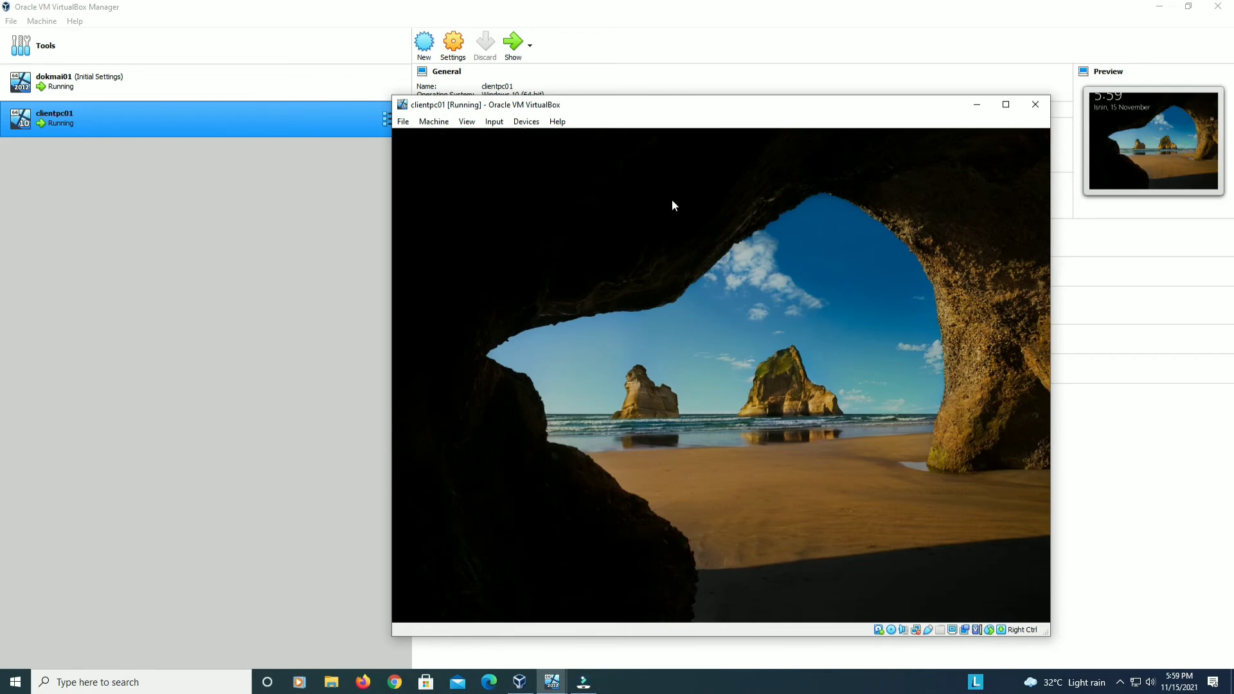
text(********)
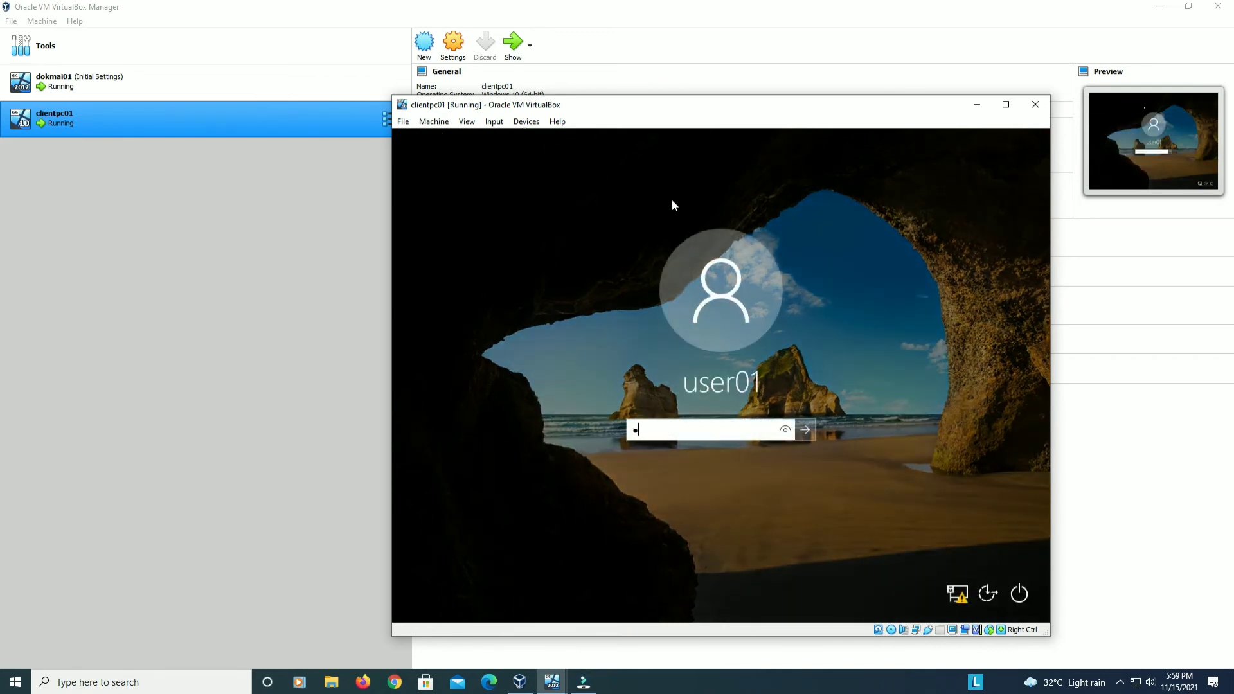
key(Return)
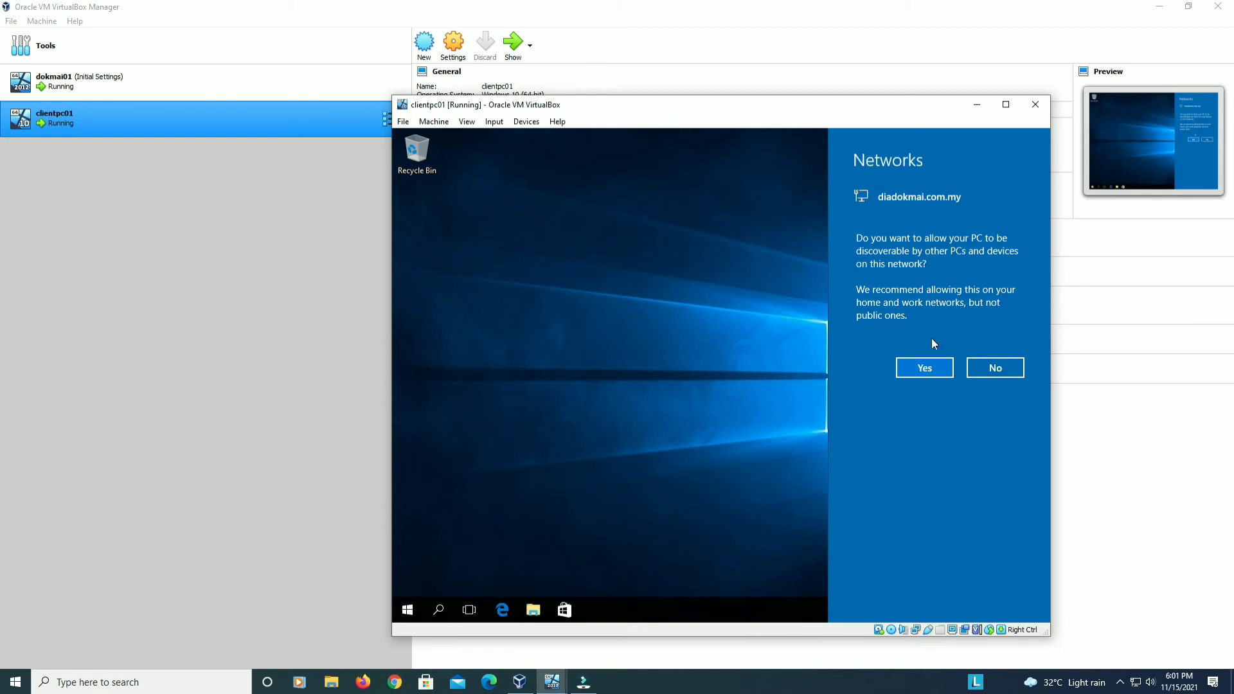
click(931, 365)
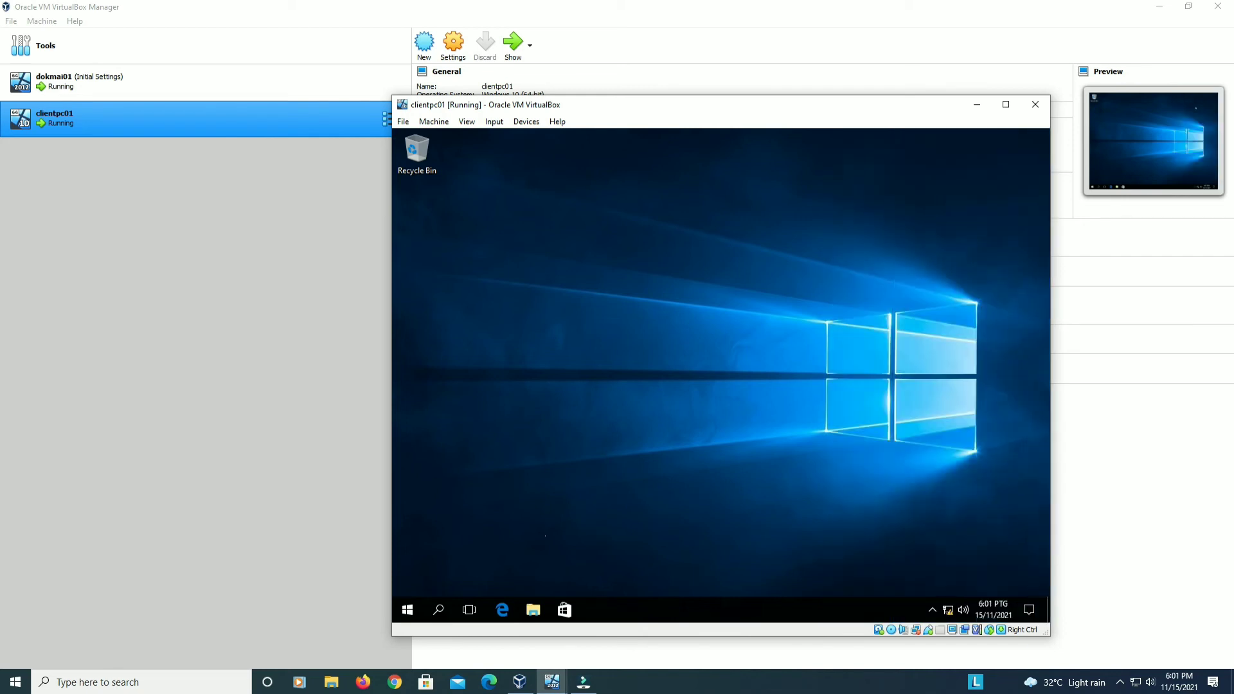
Step: Search for cmd on clientpc01 and open Command Prompt
click(440, 610)
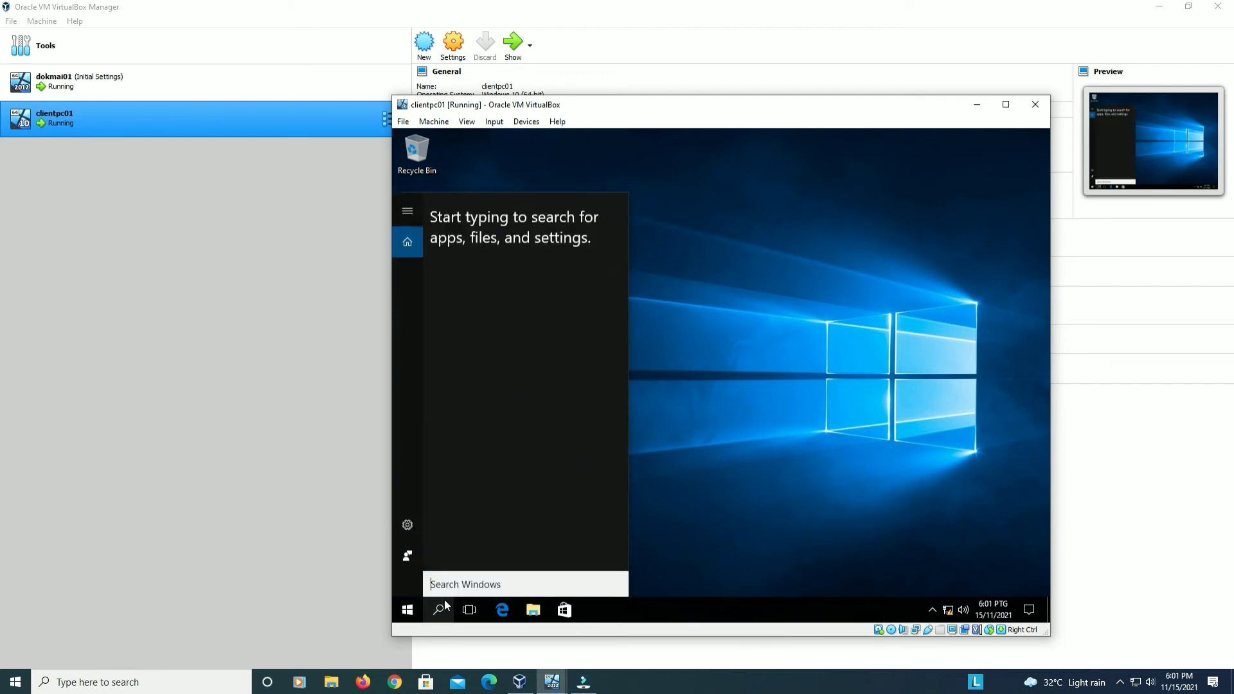
text(c)
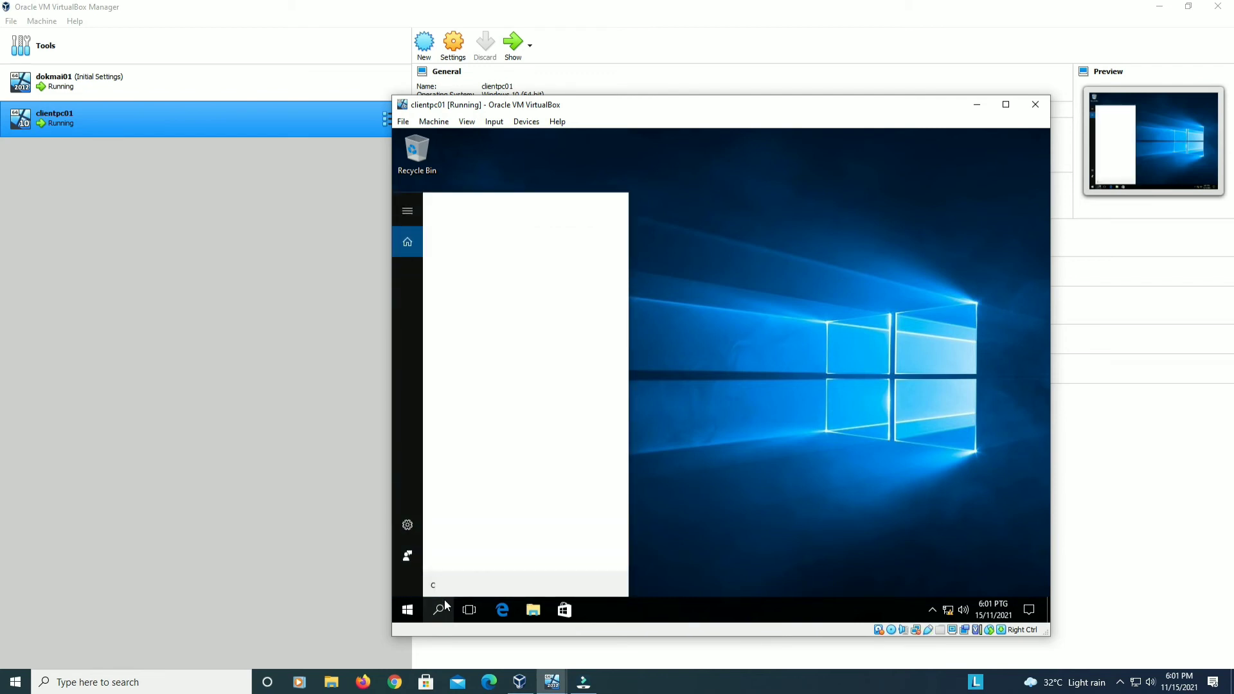
text(m)
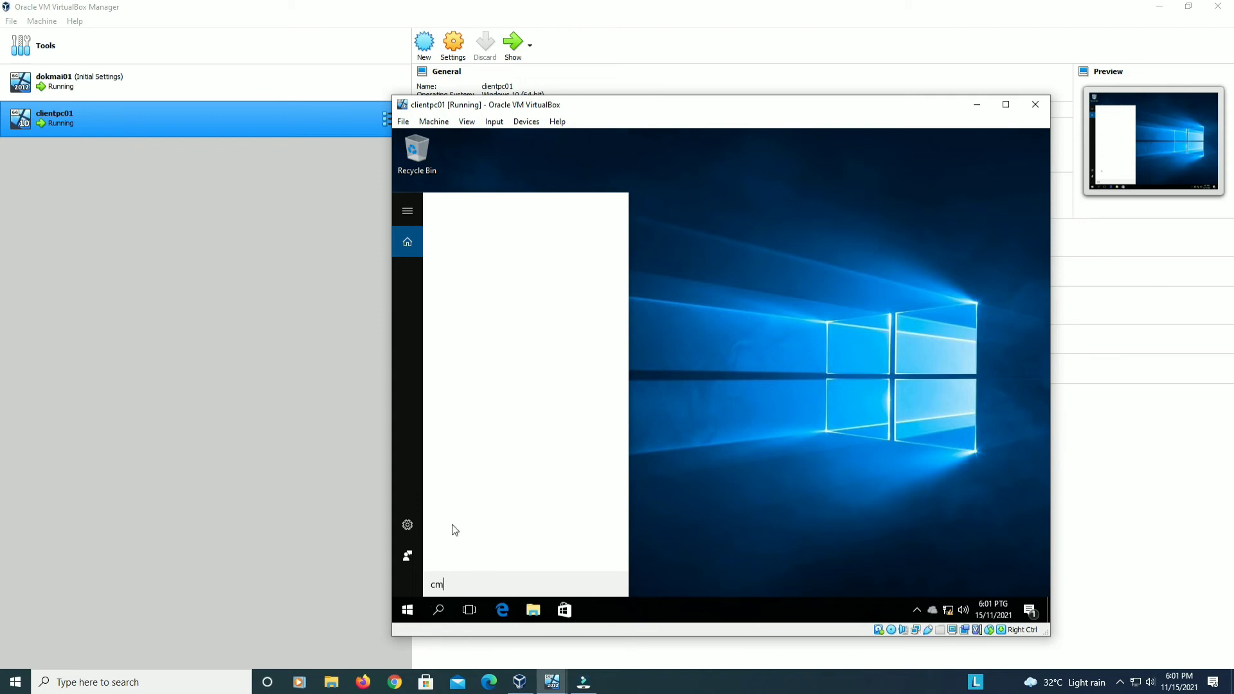
text(dd)
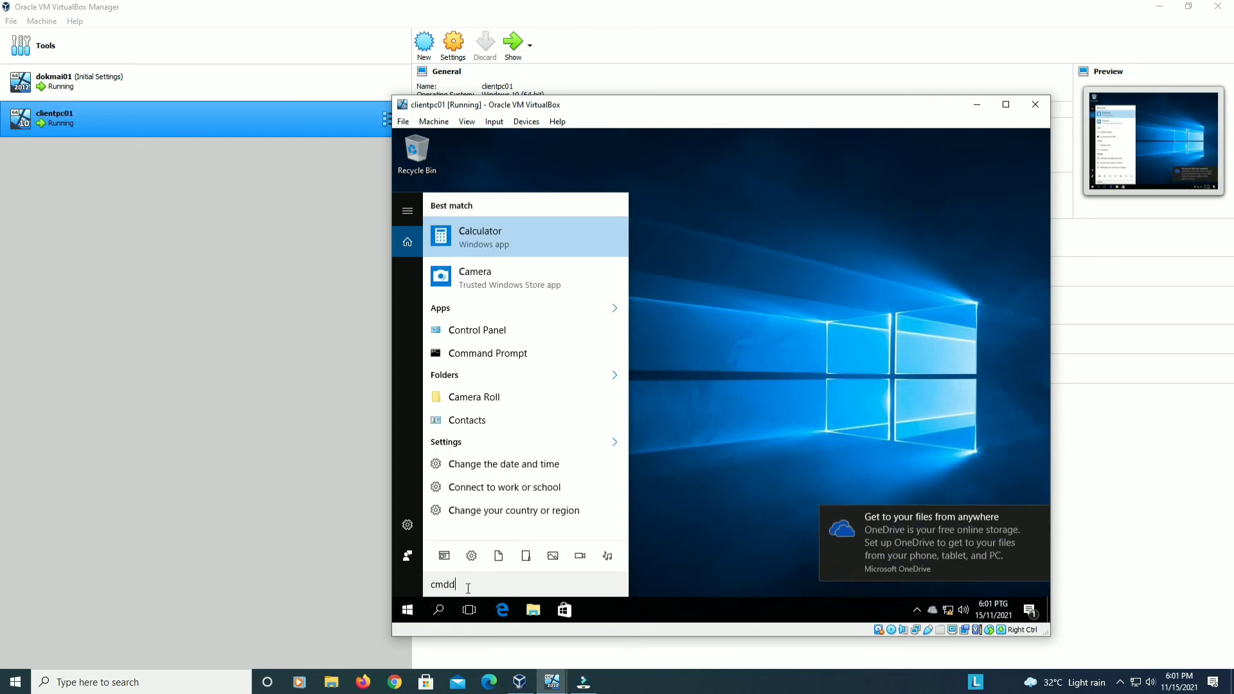
key(BackSpace)
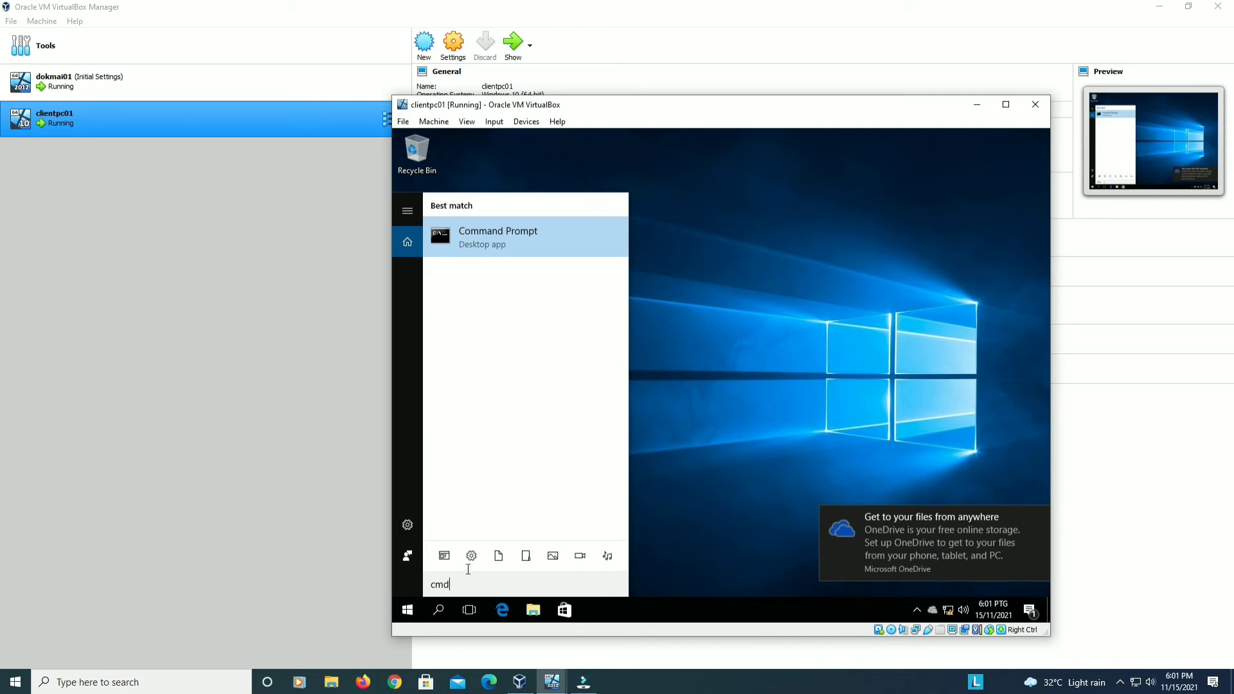
click(508, 251)
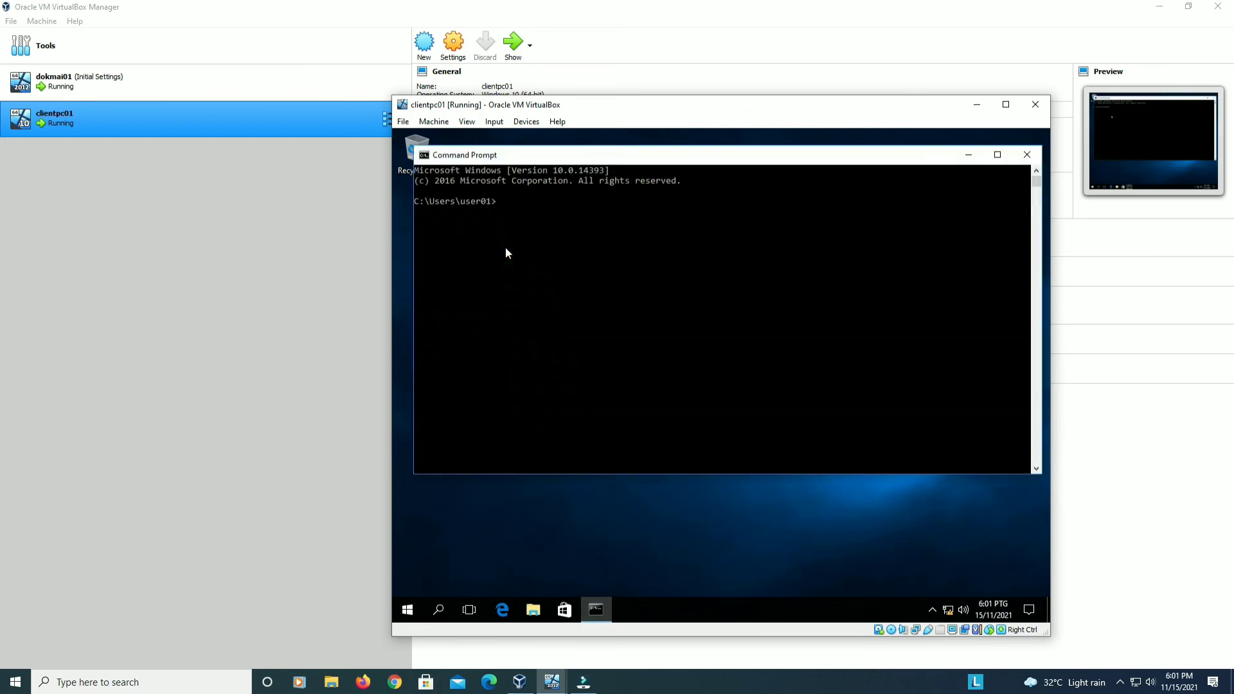
Step: Ping diadokmai.com.my from the client and check its basic IP configuration with ipconfig
text(ping diadokmai.com.my)
key(Return)
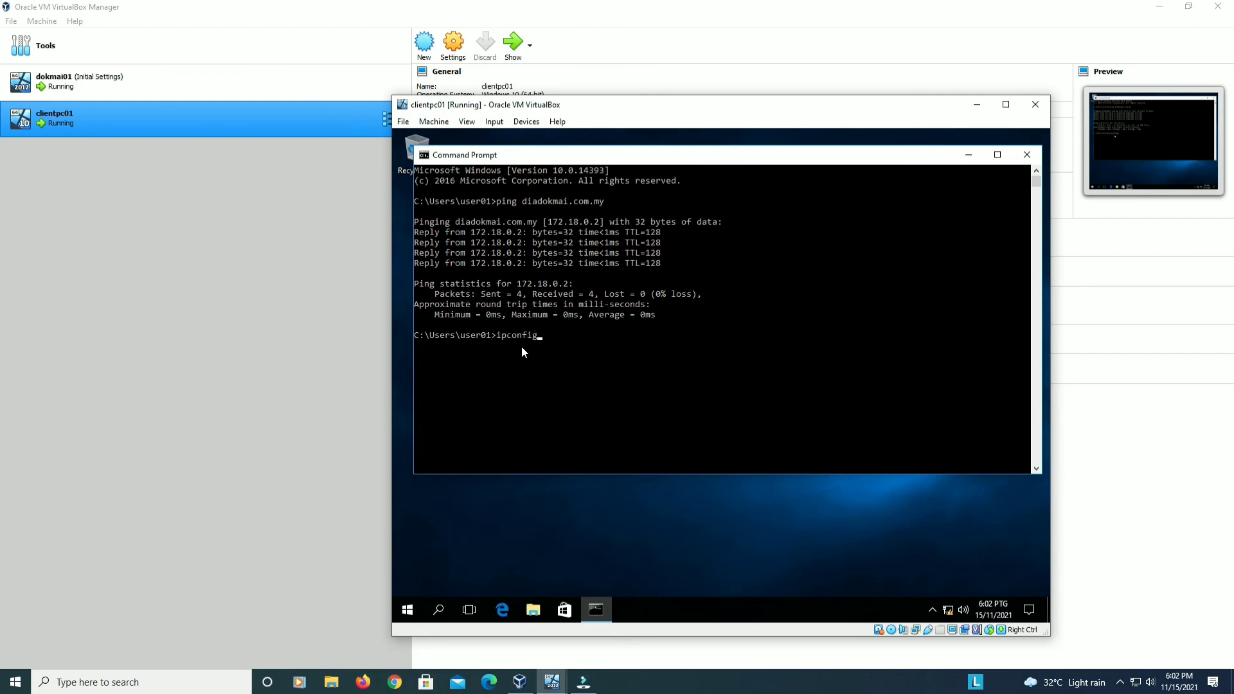
key(Return)
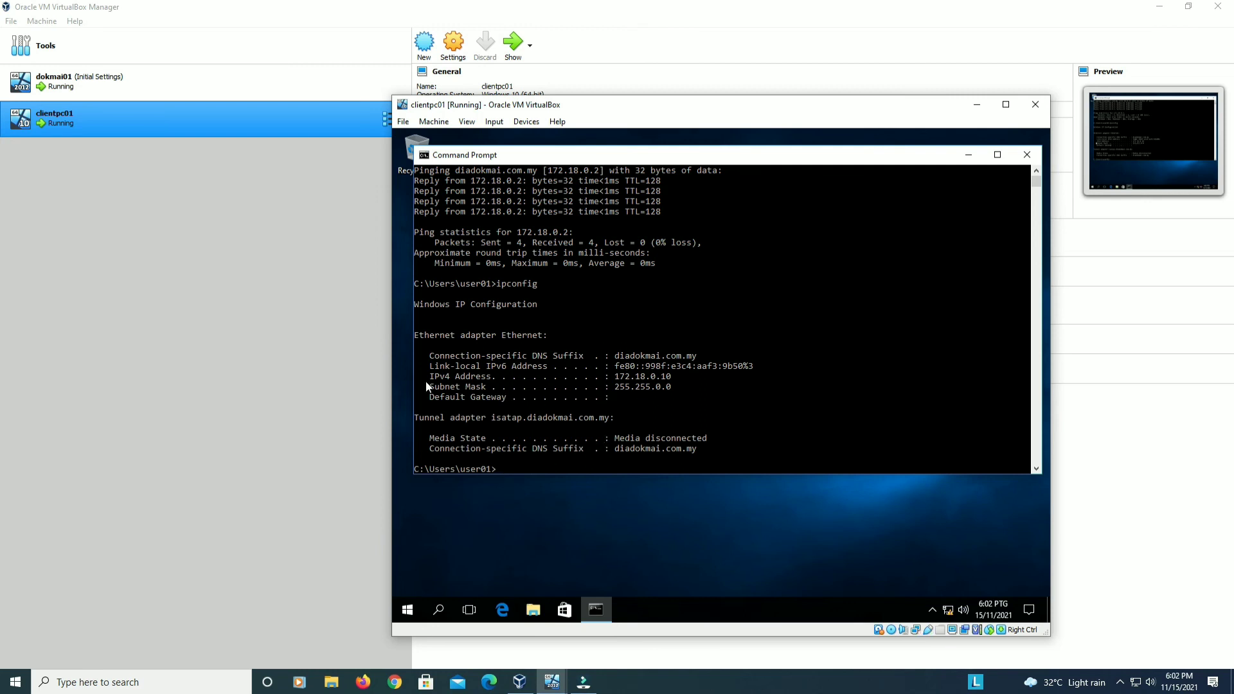
Step: Display the client's full IP configuration, including its DHCP and lease details, with ipconfig /all
text(ipo)
text(onfig /a)
text(ll)
key(Return)
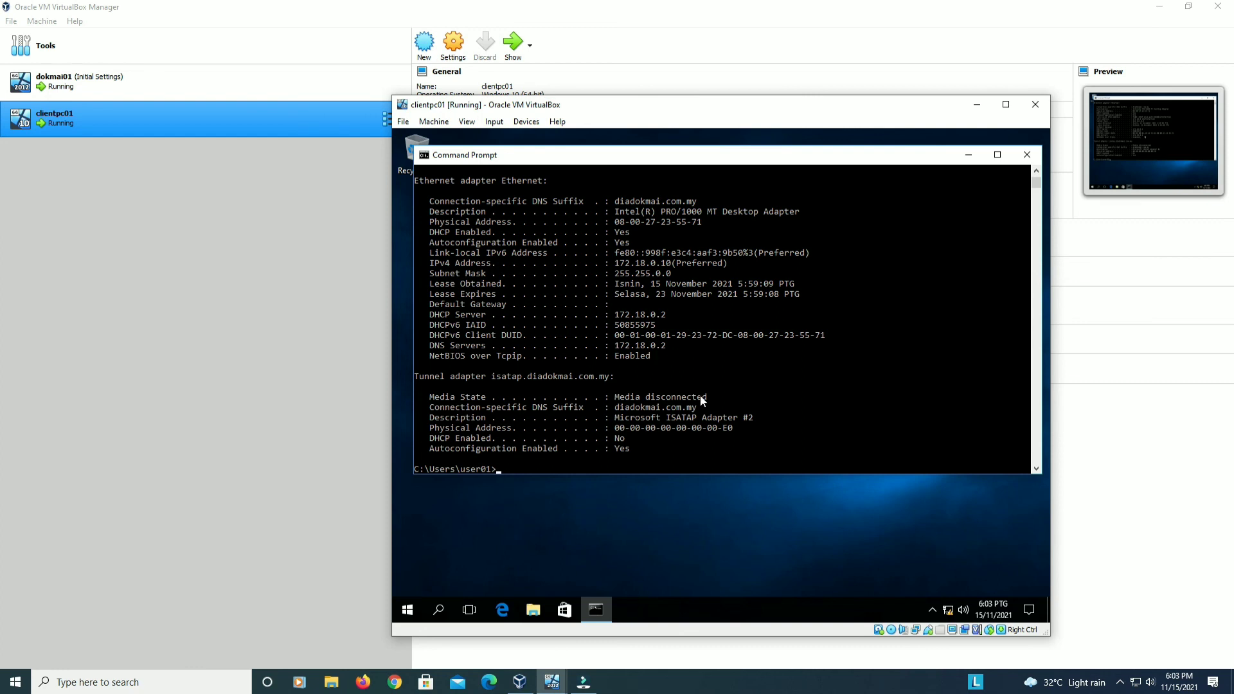
click(1119, 683)
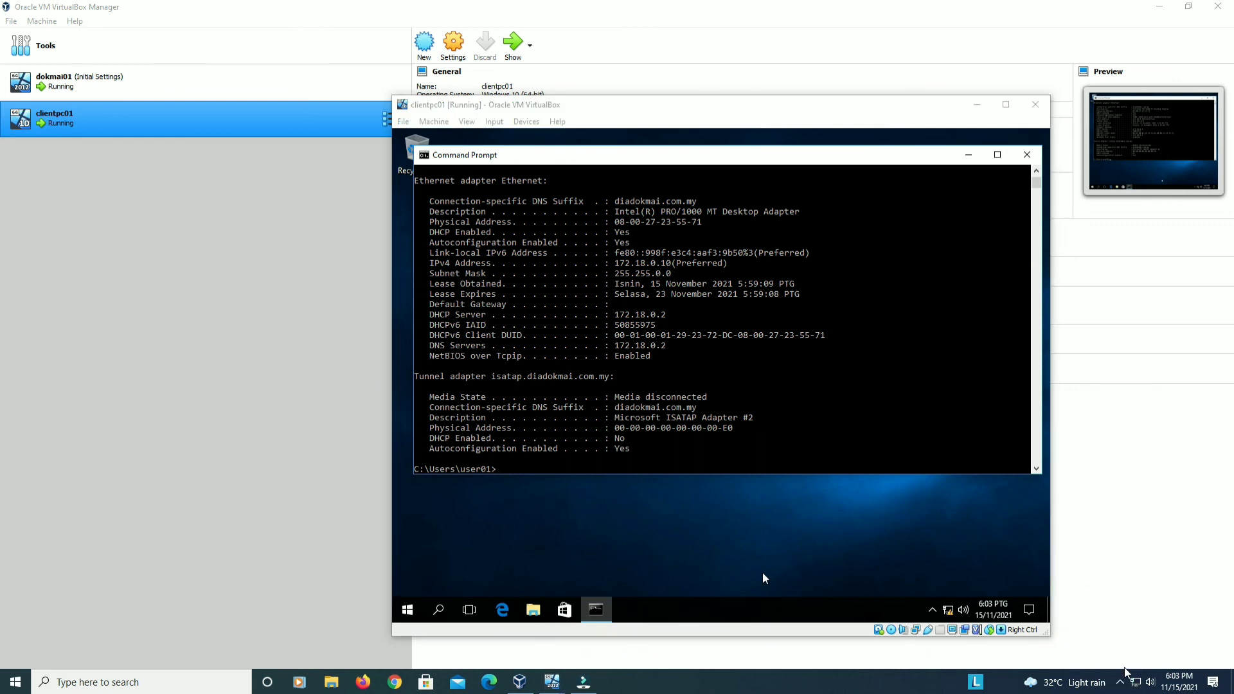
click(1094, 656)
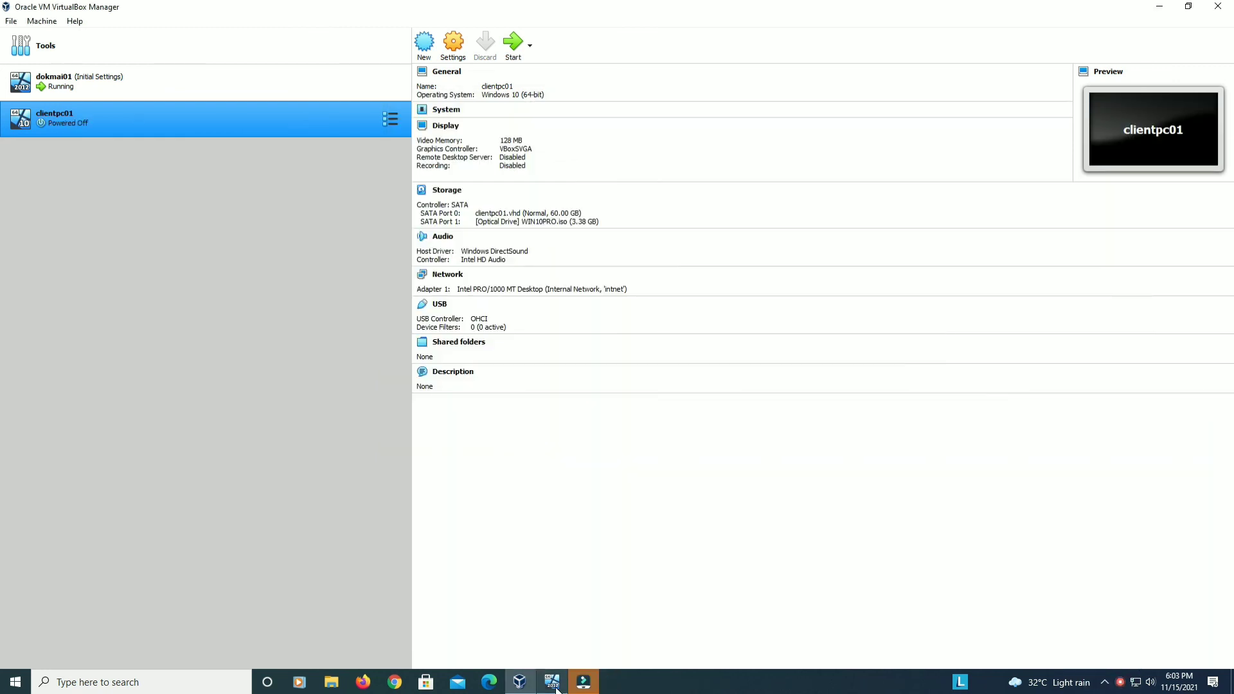
Step: Switch back to the dokmai01 virtual machine, expand the DOKMAI_LAN scope and view its address leases
click(561, 684)
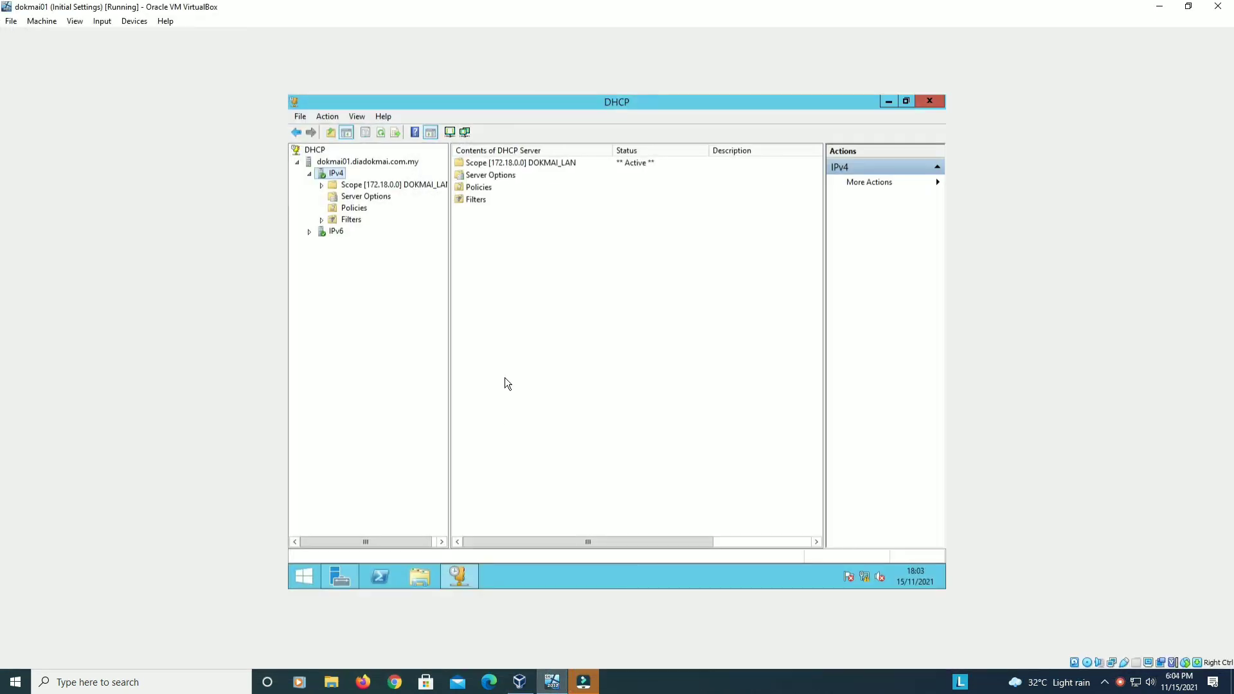
click(322, 185)
click(373, 209)
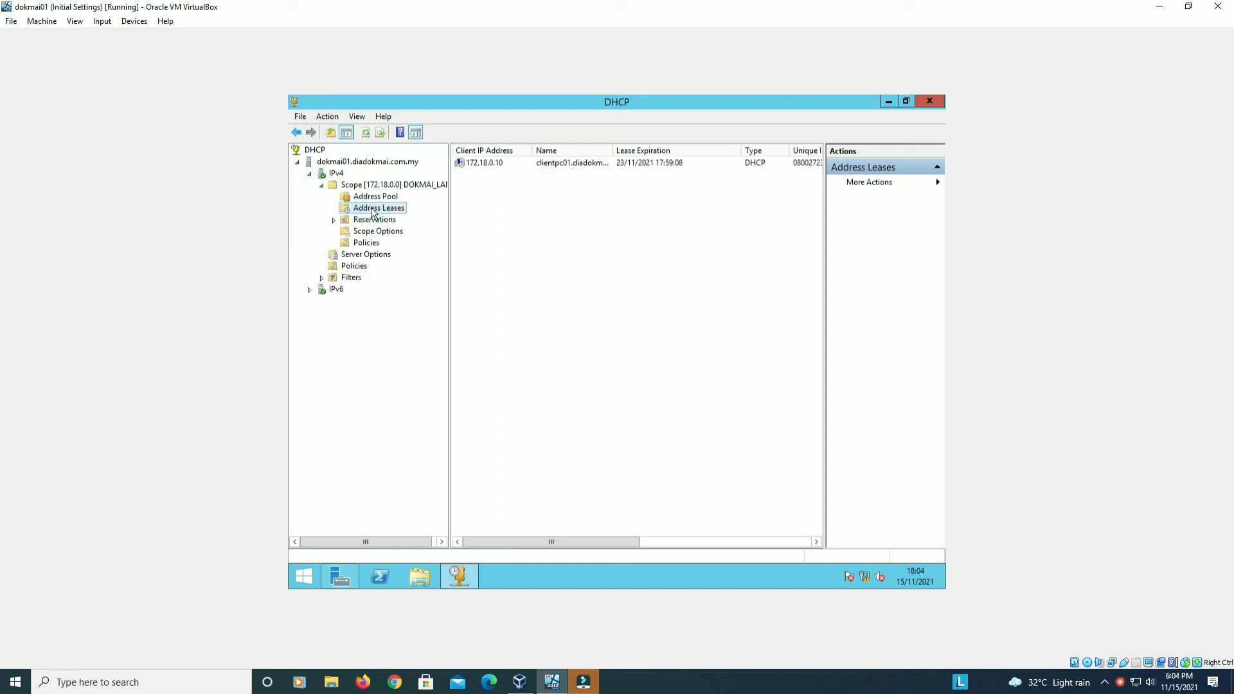